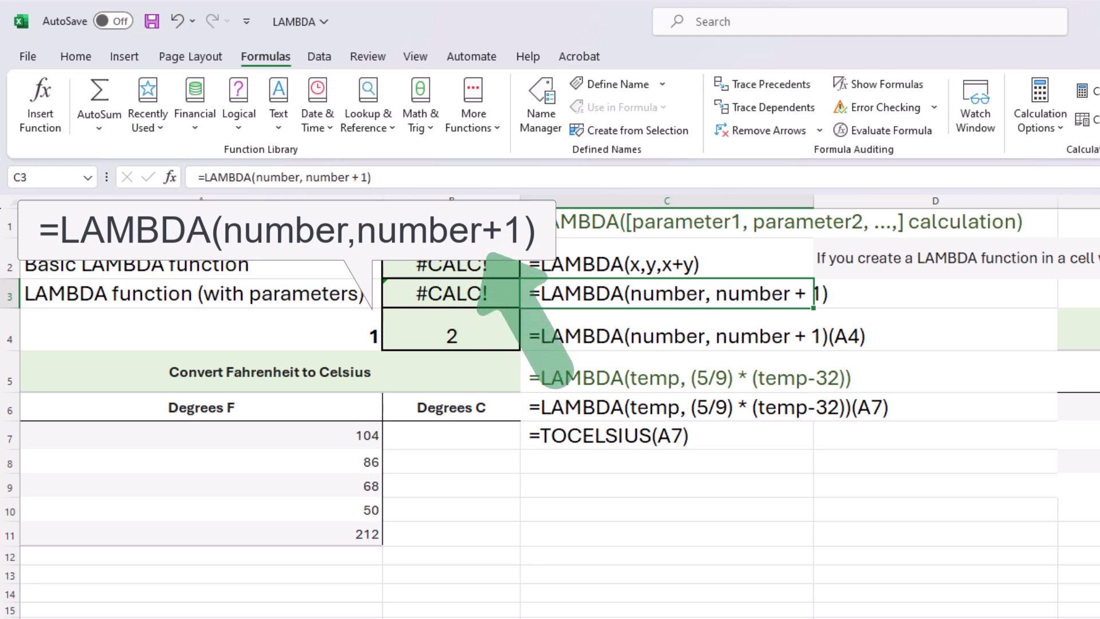
# Step: Append the call argument (1) to the LAMBDA formula in B3, making it =LAMBDA(number,number+1)(1)
pyautogui.click(450, 293)
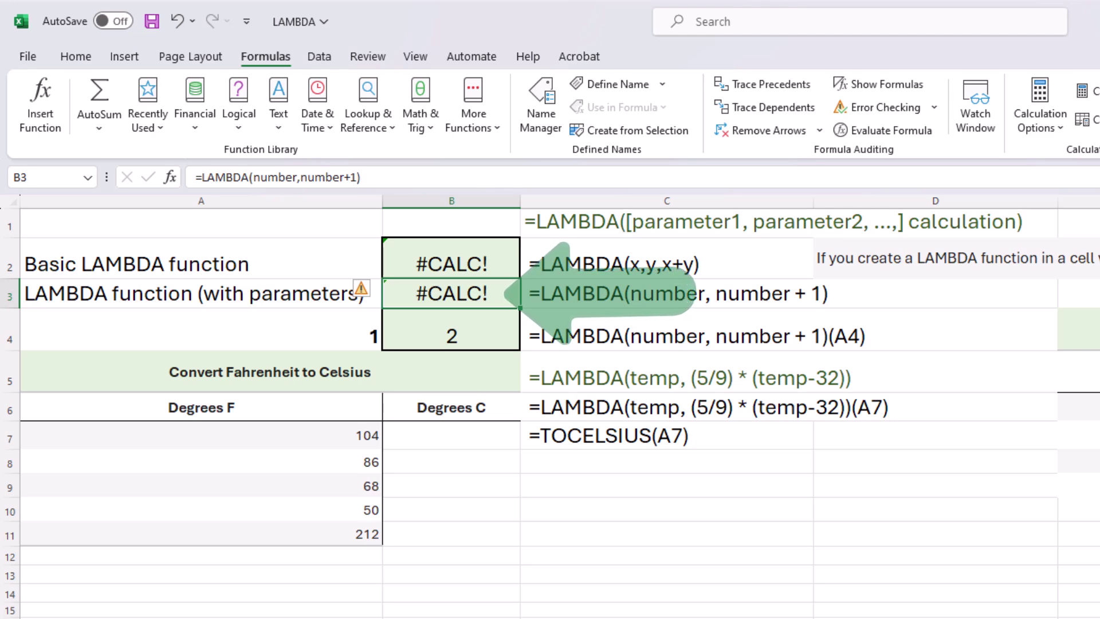
pyautogui.press('F2')
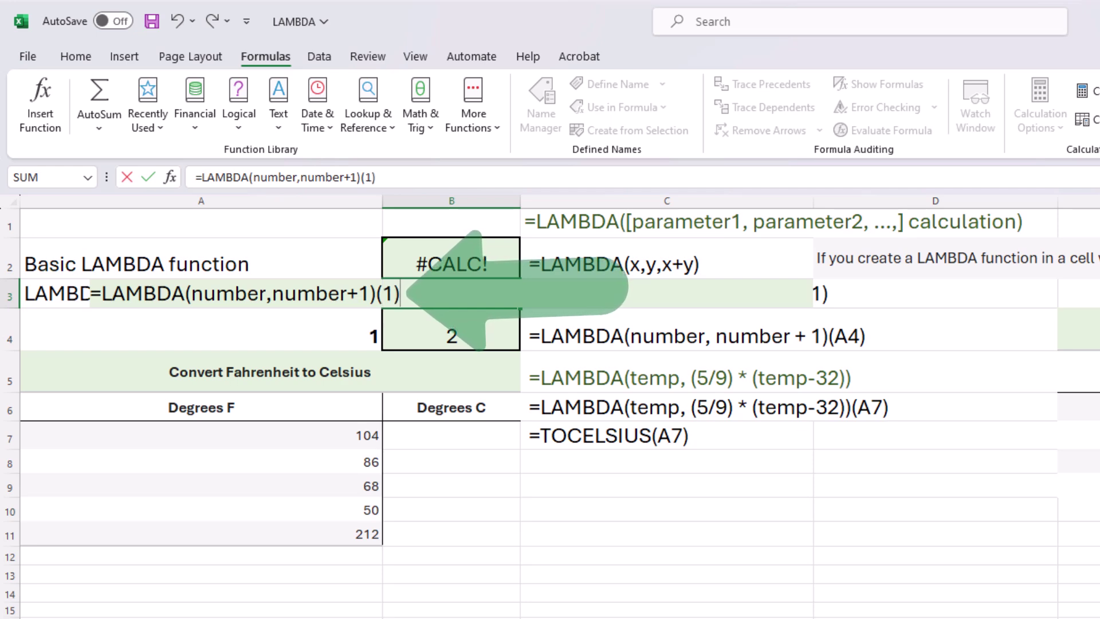
pyautogui.press('Return')
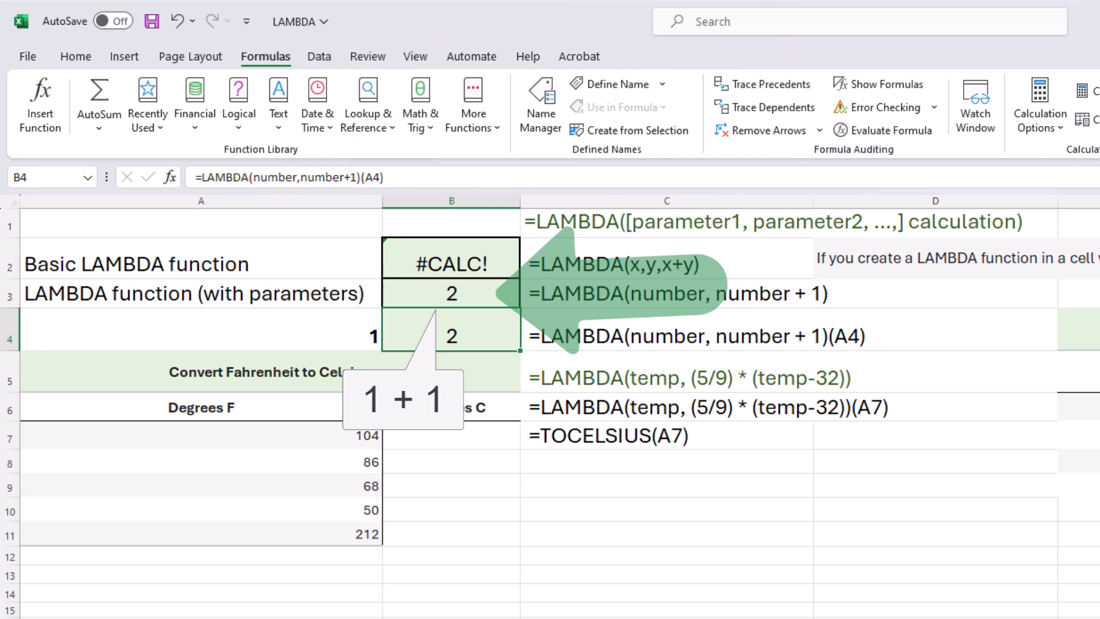
# Step: Set the argument passed to the LAMBDA formula in B3 to 5 and check the edited formula
pyautogui.press('Up')
pyautogui.press('F2')
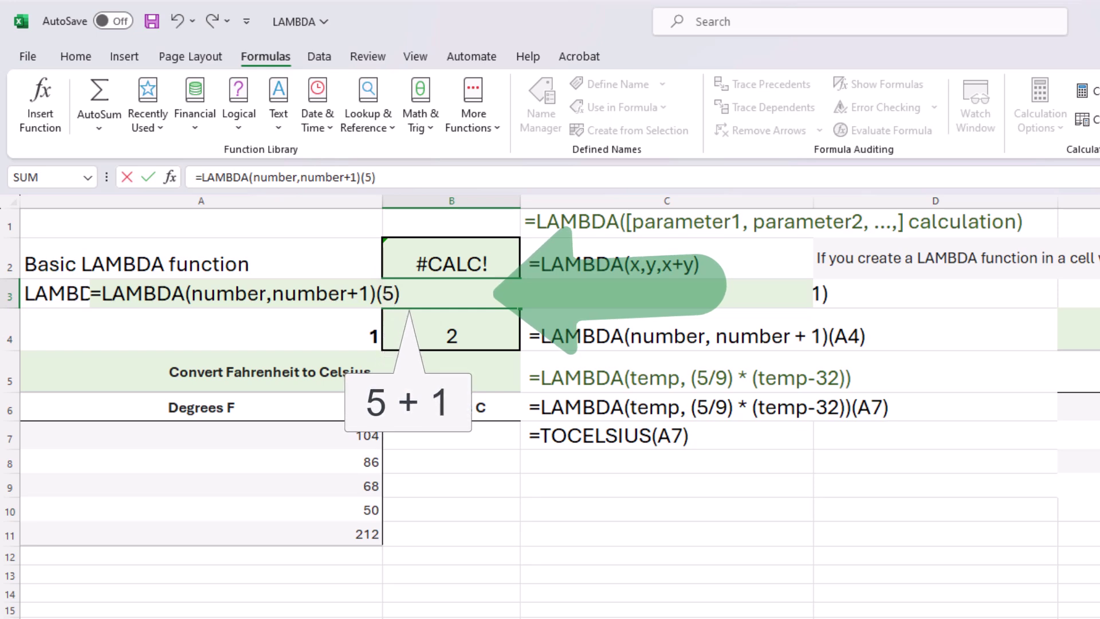
pyautogui.press('Return')
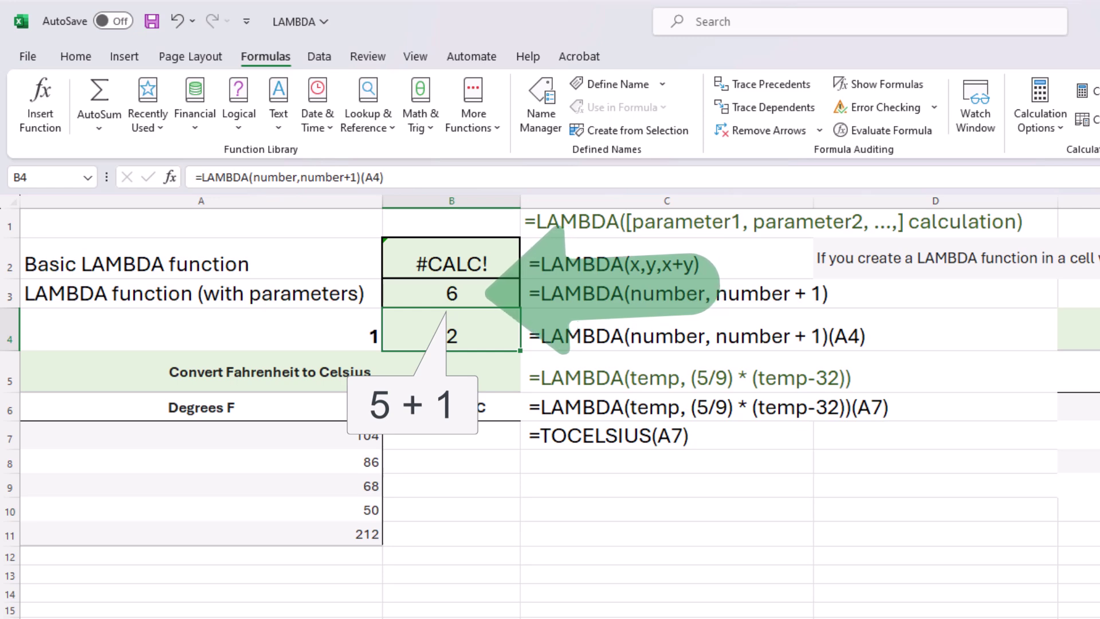
pyautogui.doubleClick(452, 293)
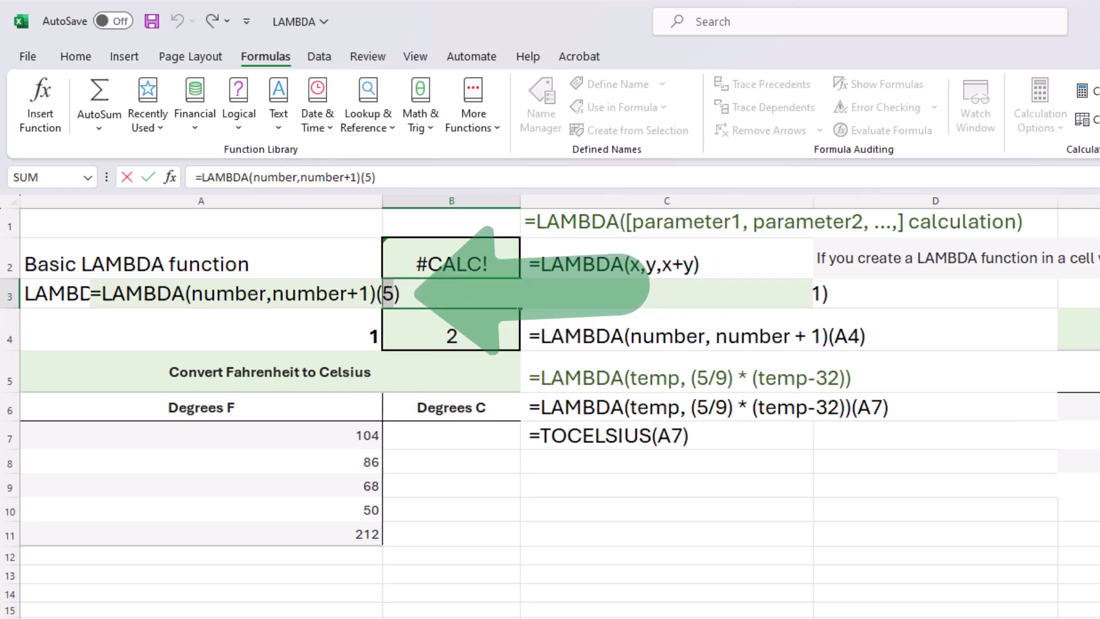
pyautogui.press('Escape')
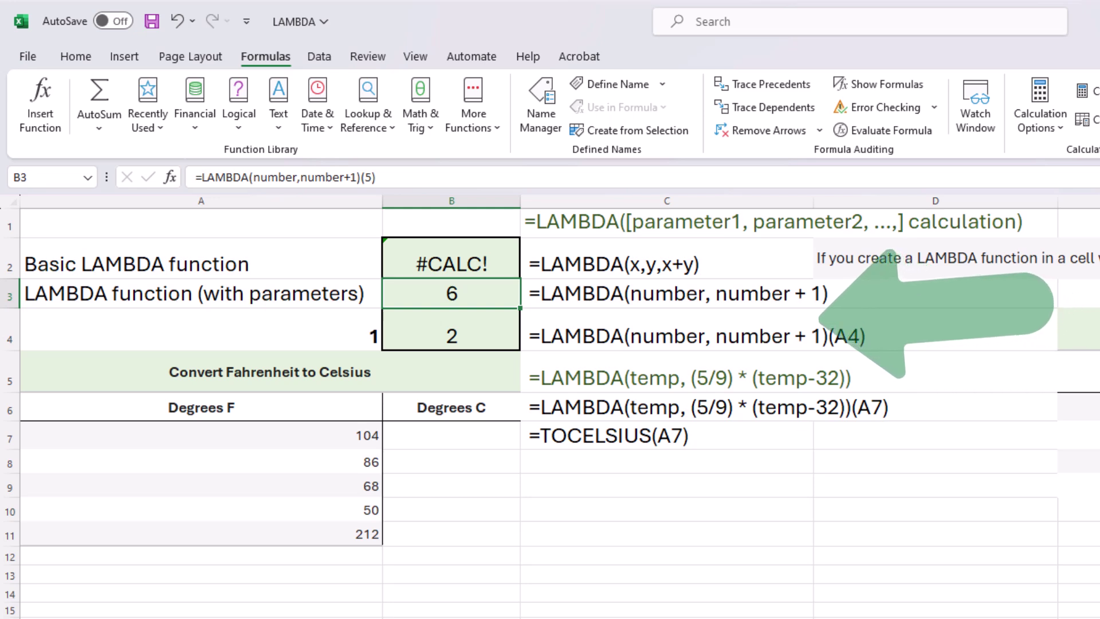
# Step: Inspect the LAMBDA formula in B4 that takes A4 as its argument, and enter 5 in A4
pyautogui.click(666, 330)
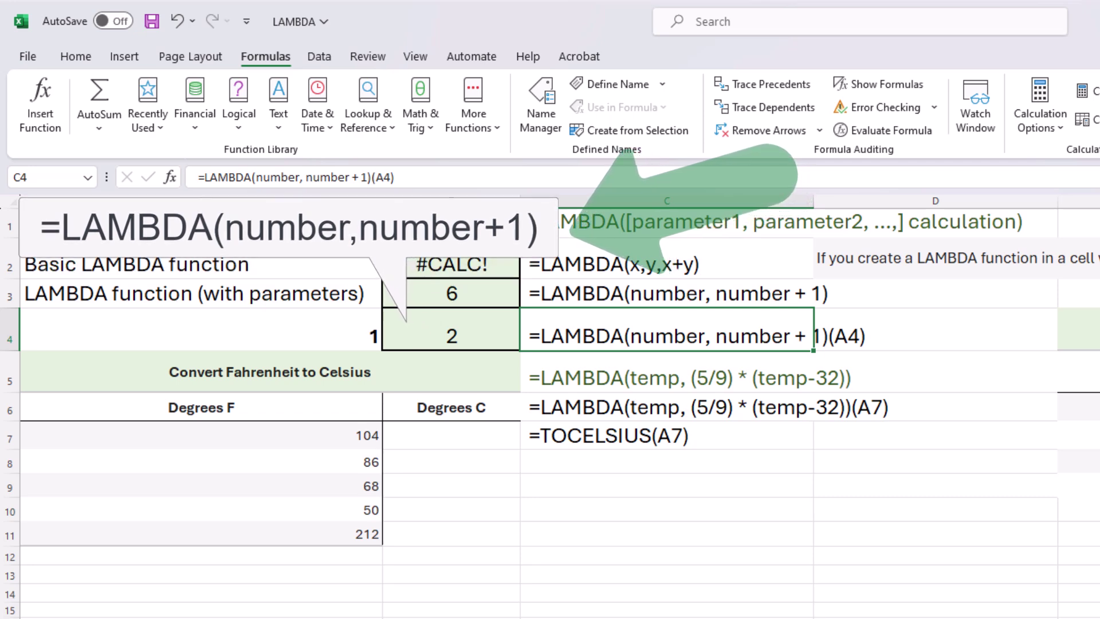
pyautogui.doubleClick(452, 337)
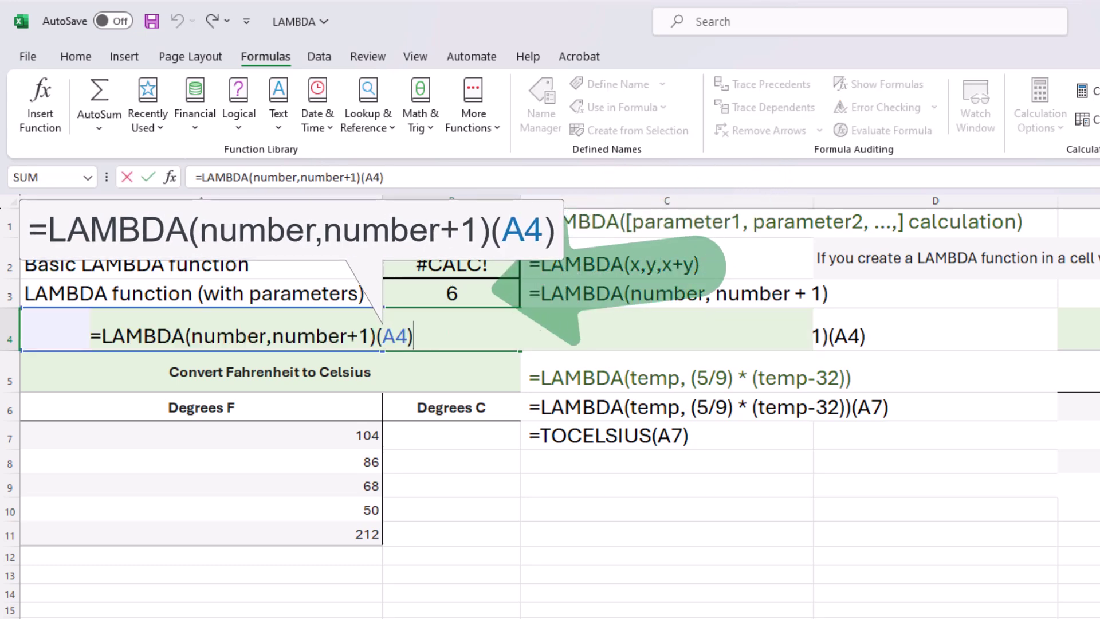
pyautogui.hotkey('ctrl', 'Return')
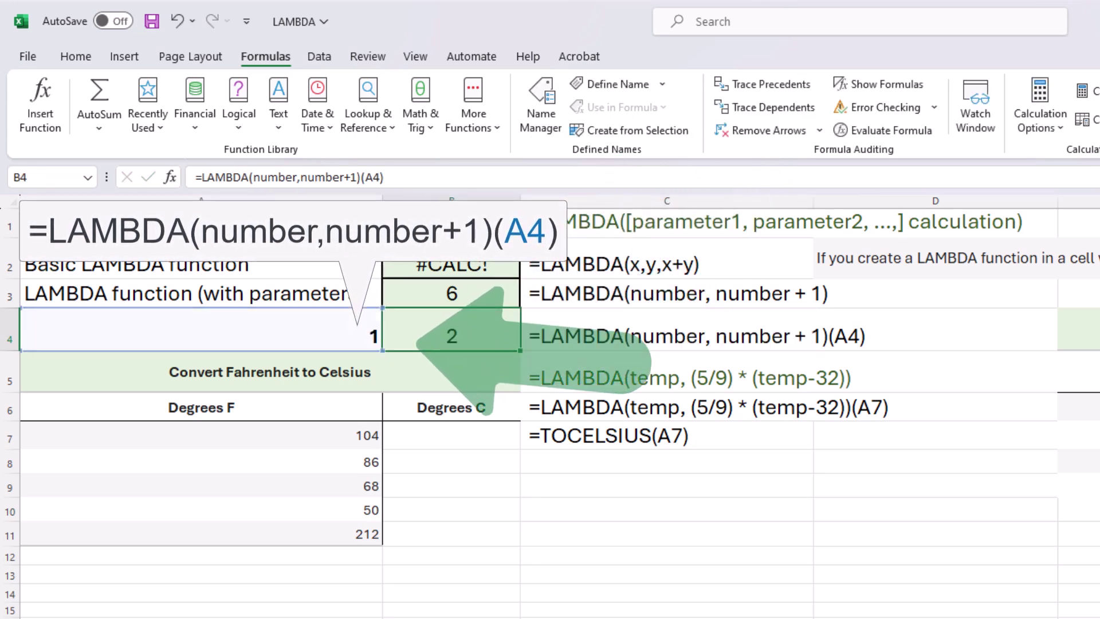
pyautogui.click(200, 332)
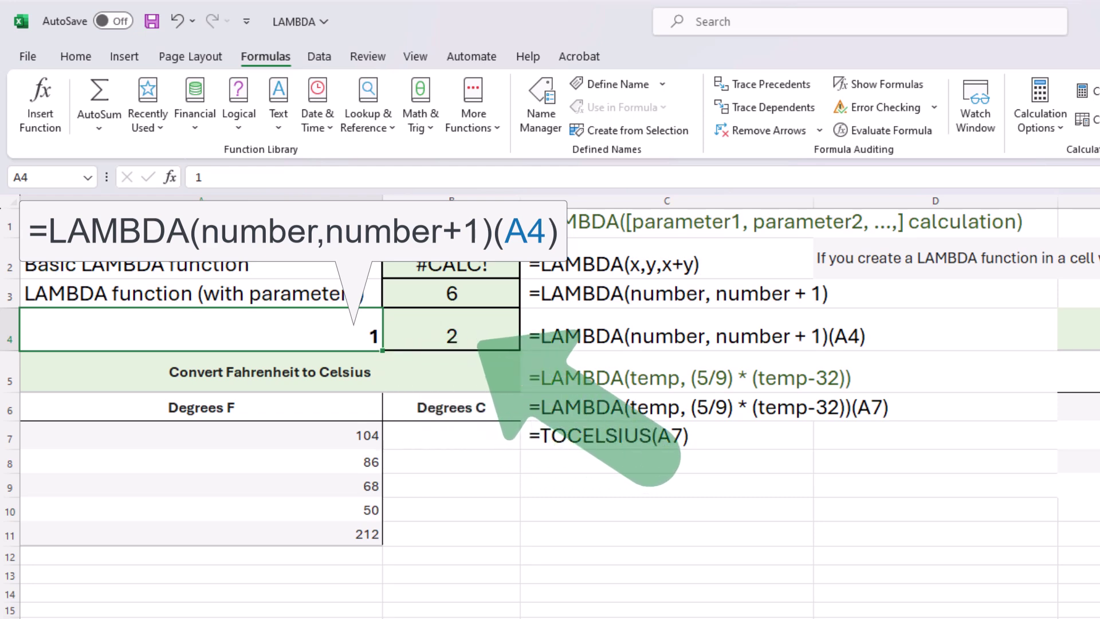
pyautogui.write('5')
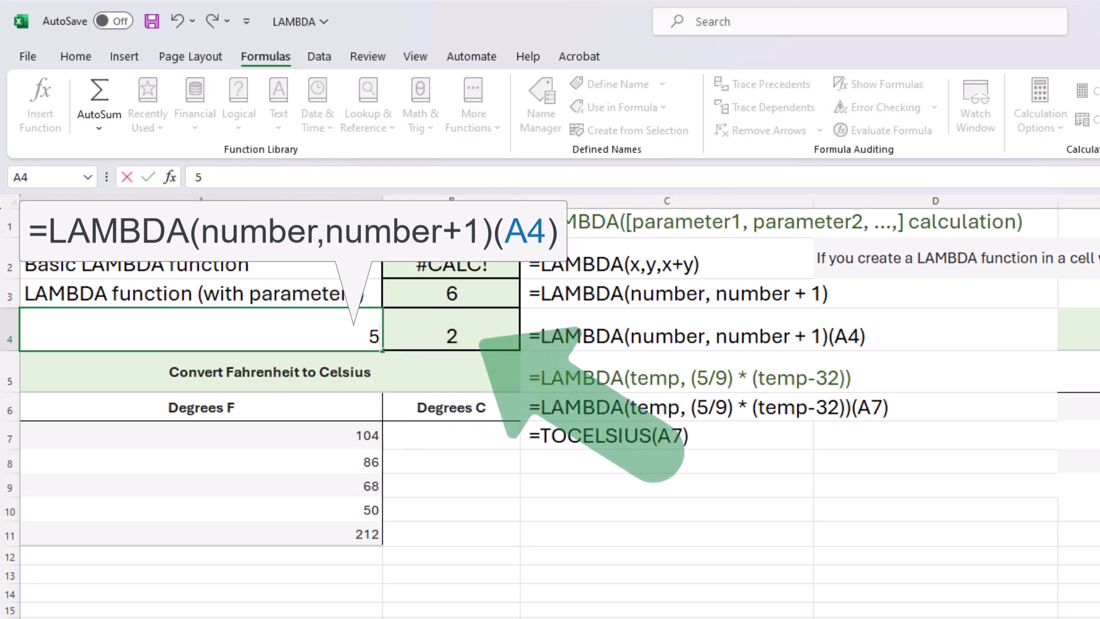
pyautogui.press('Return')
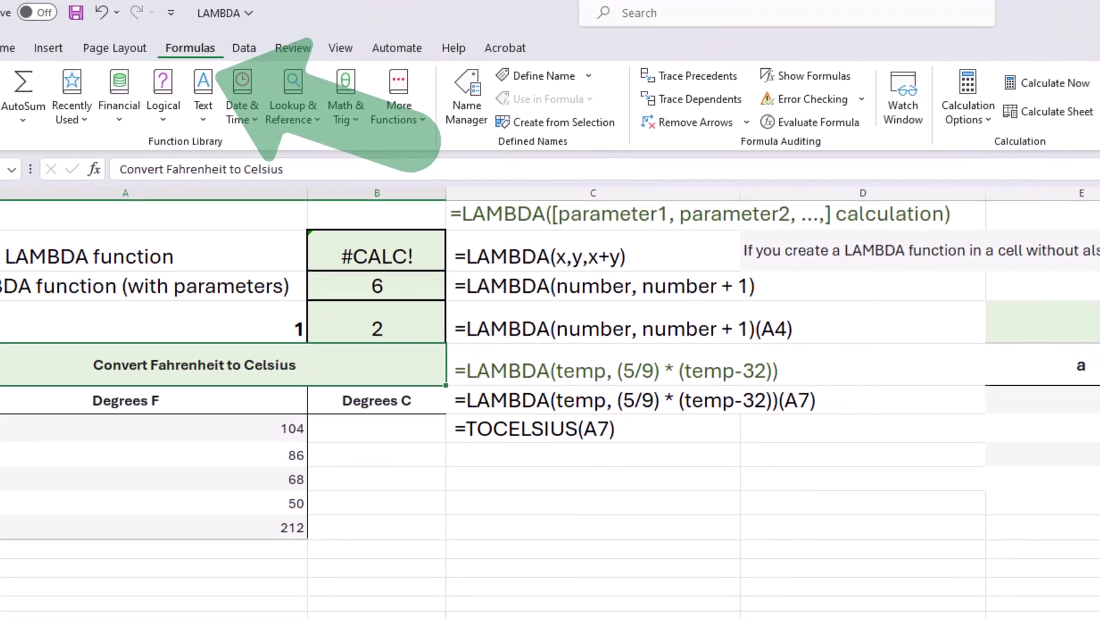
# Step: Start a new defined name ADDONE with Workbook scope and the comment "This function adds 1 to a value"
pyautogui.click(466, 98)
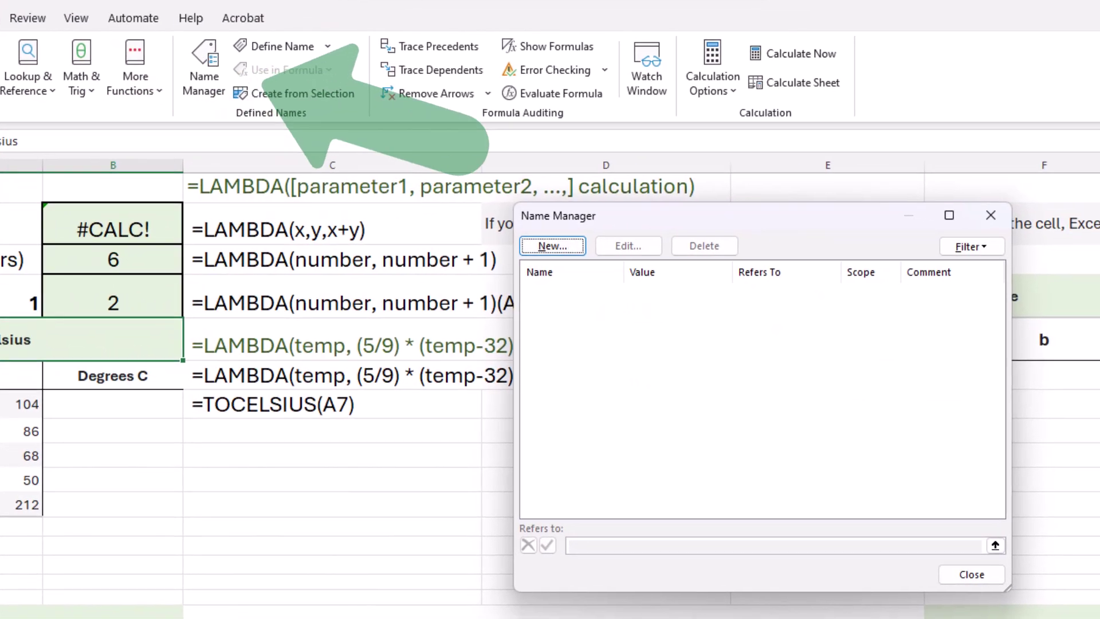
pyautogui.moveTo(710, 215); pyautogui.dragTo(627, 153)
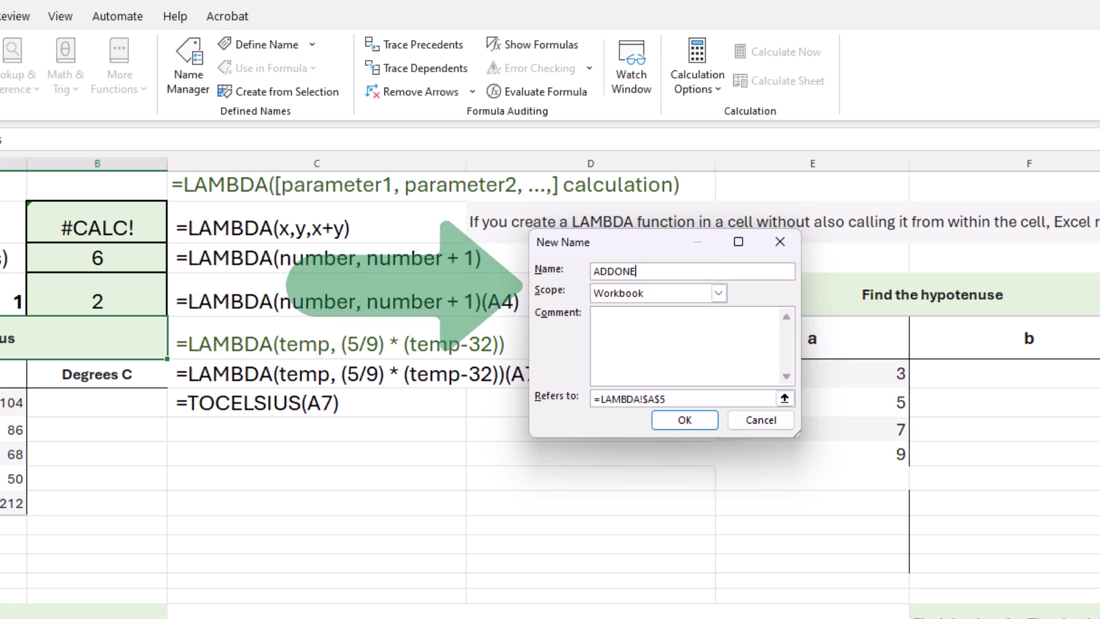
pyautogui.click(719, 292)
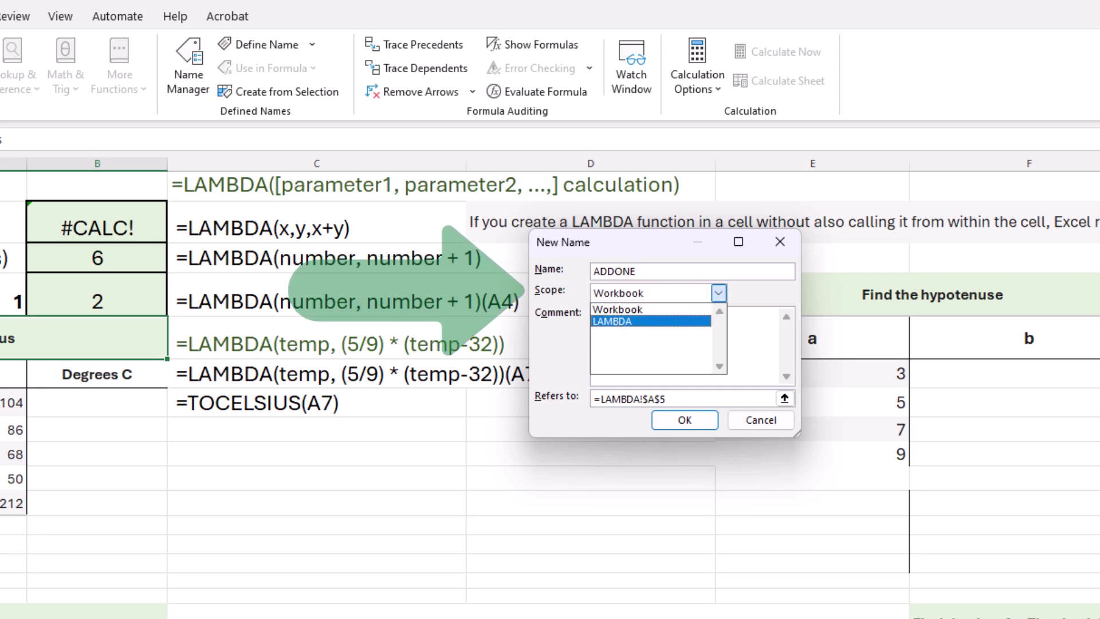
pyautogui.press('Escape')
pyautogui.press('Tab')
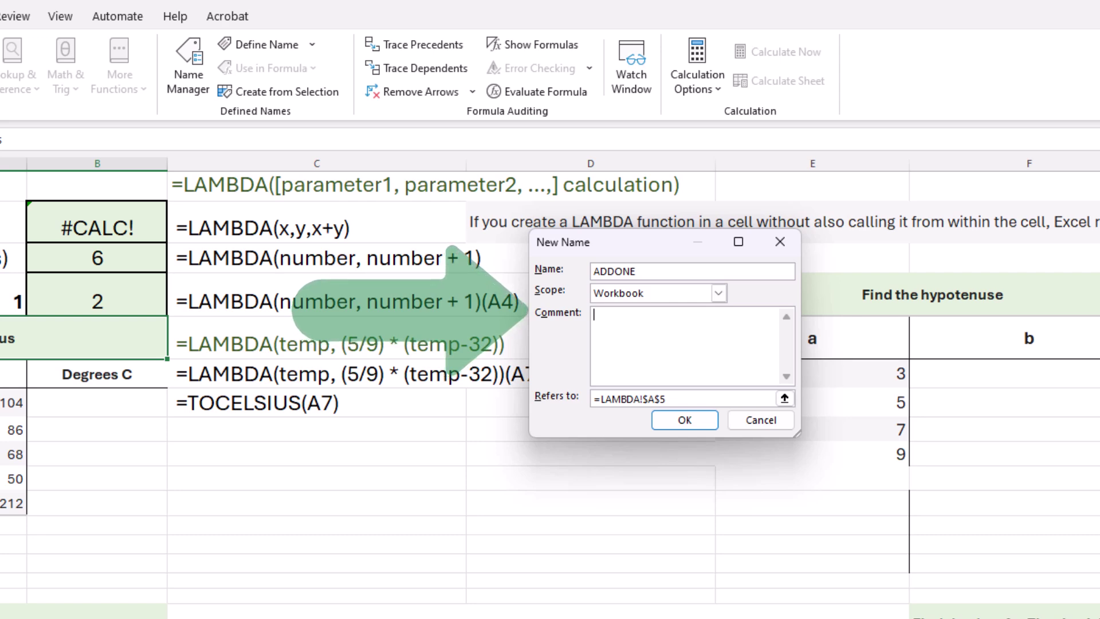
pyautogui.write('This function adds 1 to a value')
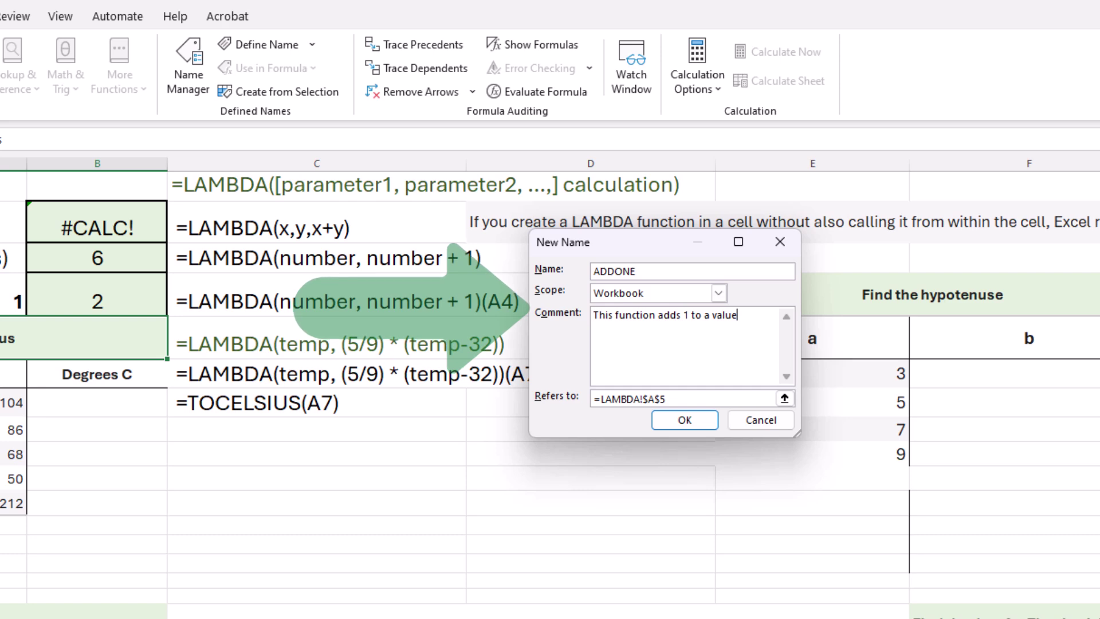
# Step: Make ADDONE refer to =lambda(number,number+1), save the name and close the Name Manager
pyautogui.press('Tab')
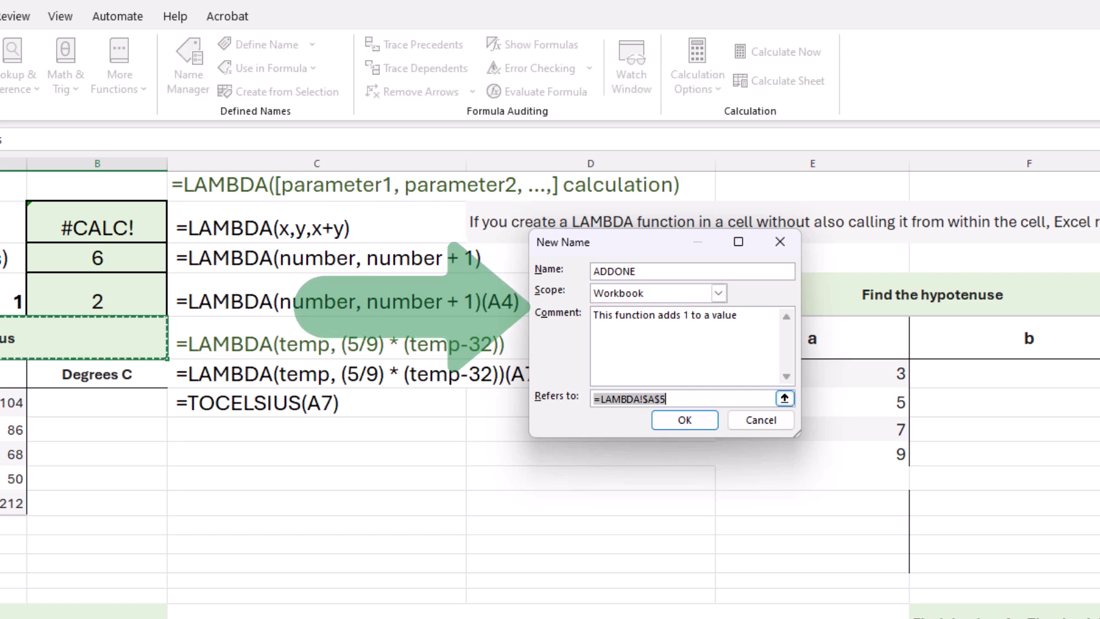
pyautogui.press('BackSpace')
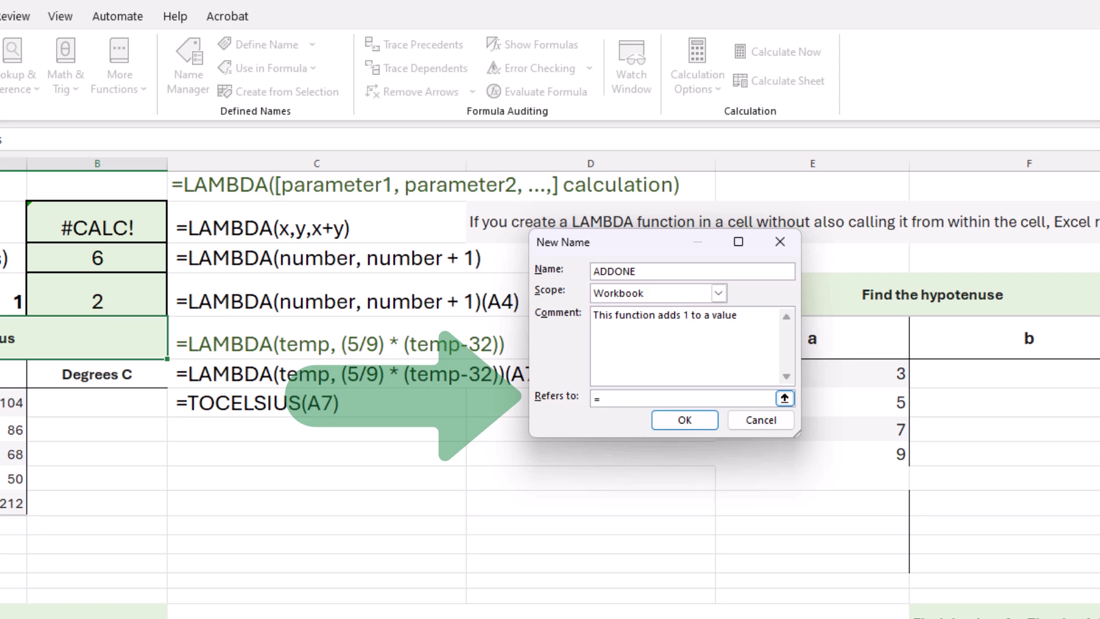
pyautogui.write('=lambda(number,')
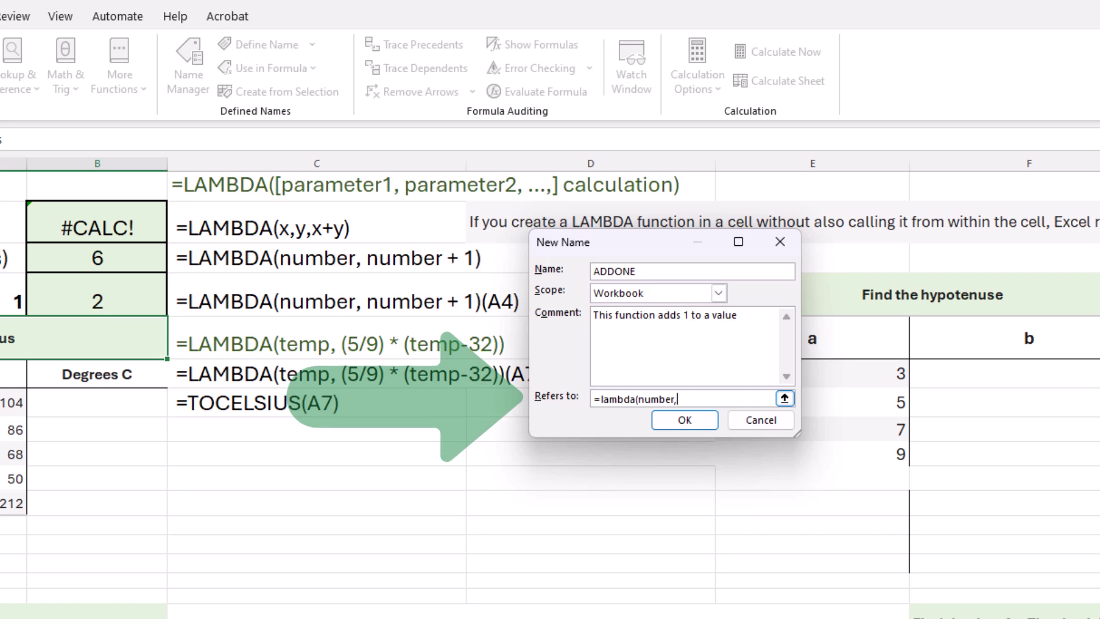
pyautogui.write('mber+1)')
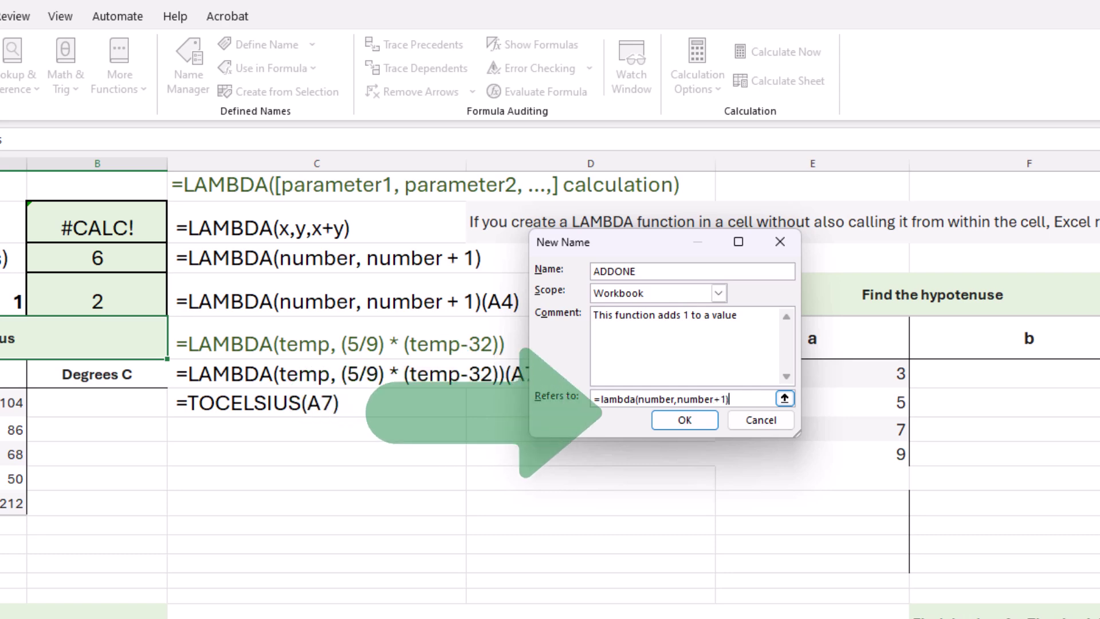
pyautogui.press('Return')
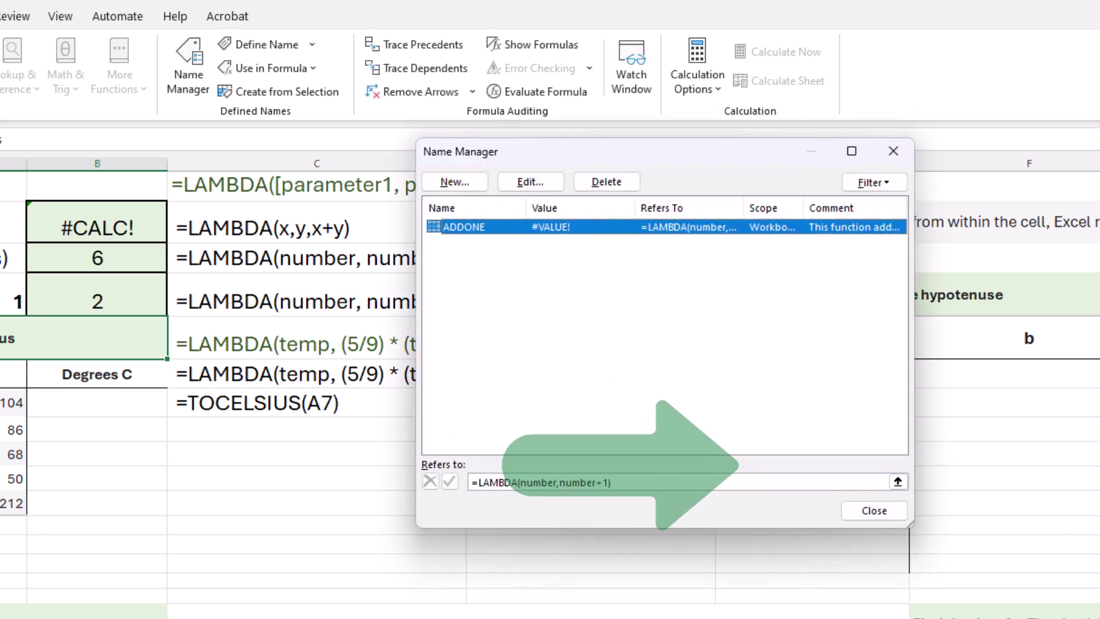
pyautogui.click(873, 510)
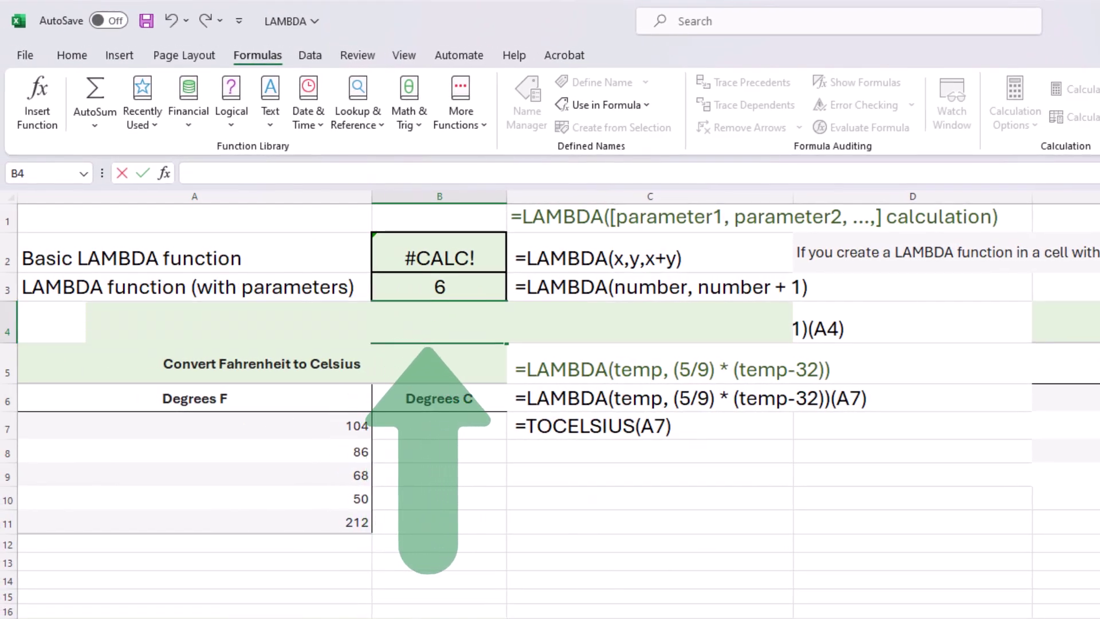
# Step: Enter the formula =ADDONE(a4) in cell B4, using the custom function
pyautogui.write('=ad')
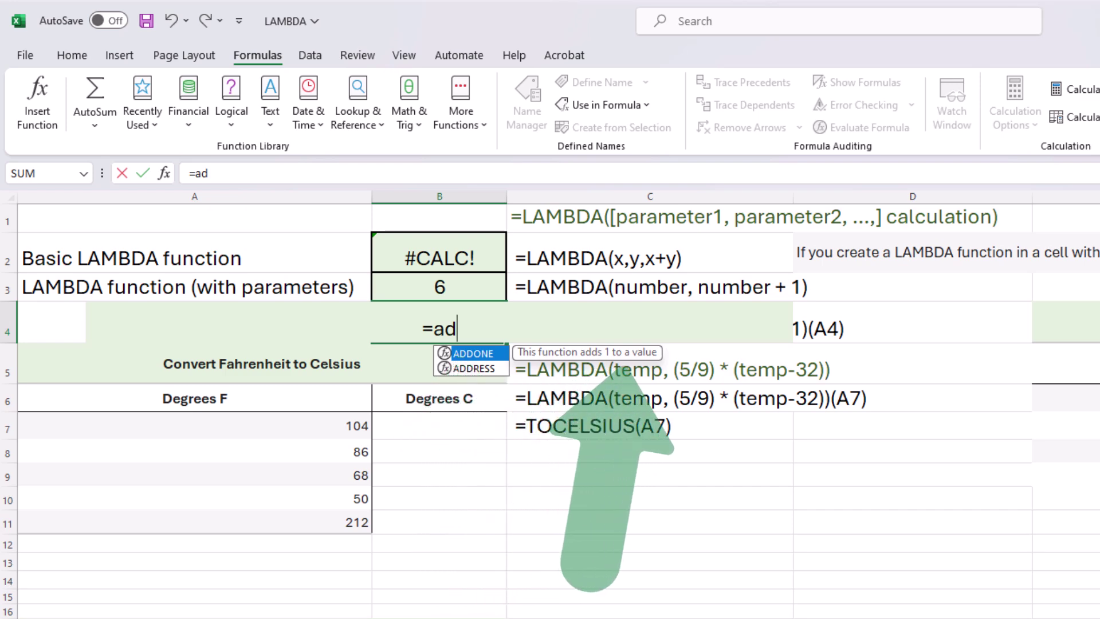
pyautogui.press('Tab')
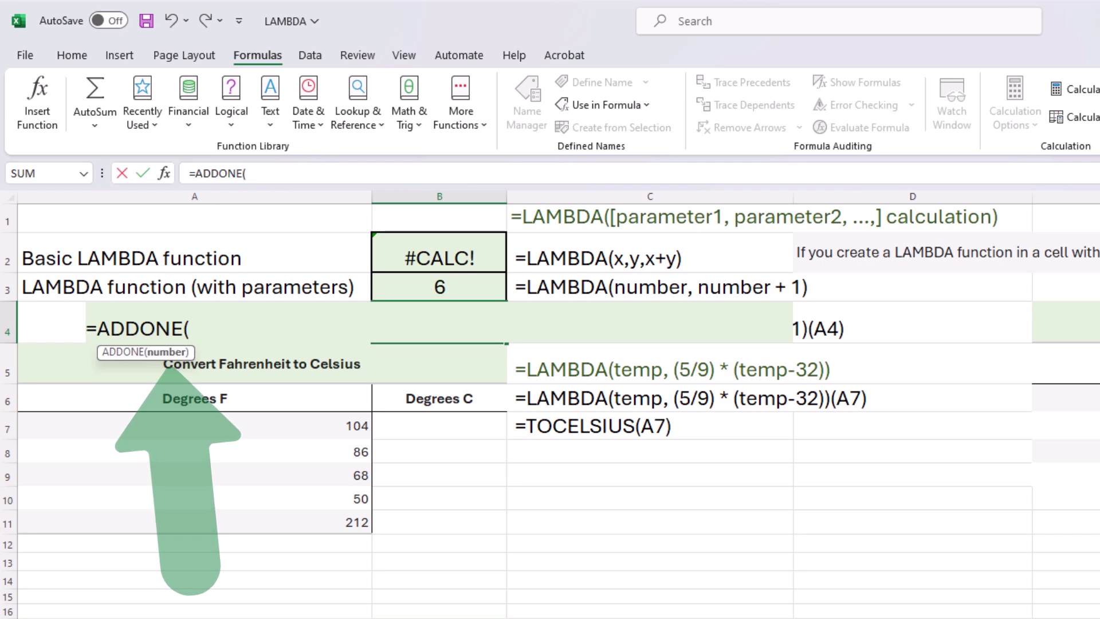
pyautogui.write('a4')
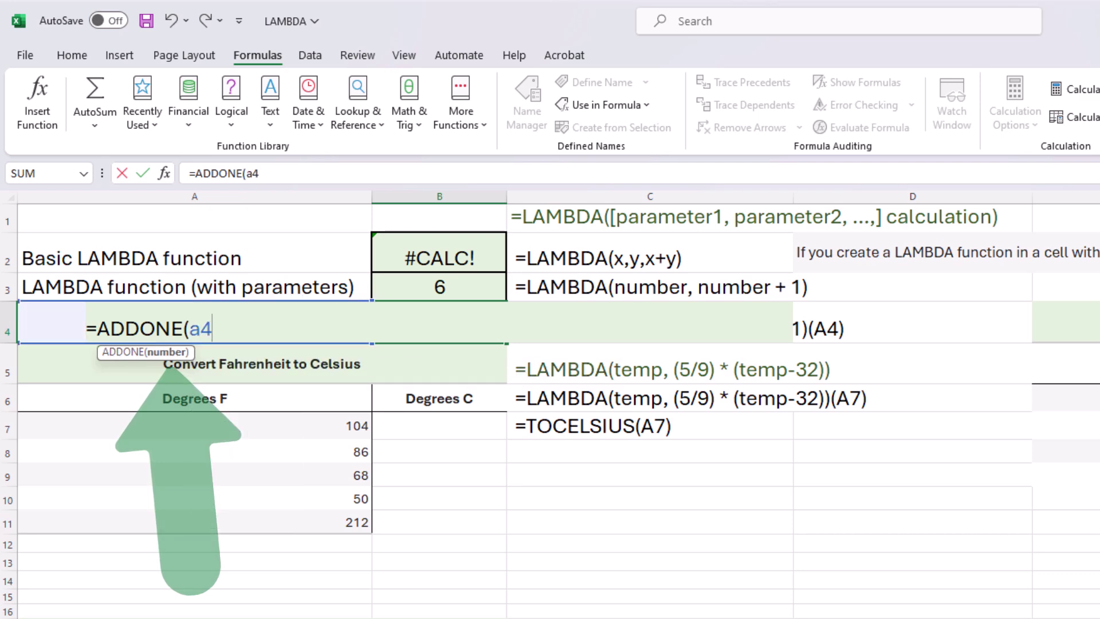
pyautogui.write(')')
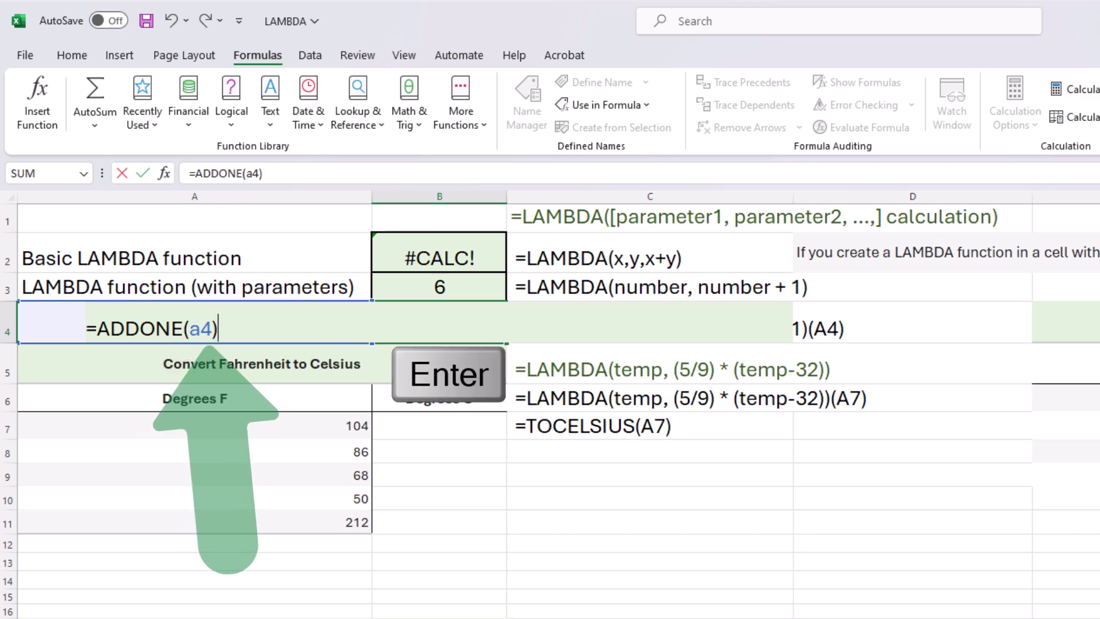
pyautogui.press('Return')
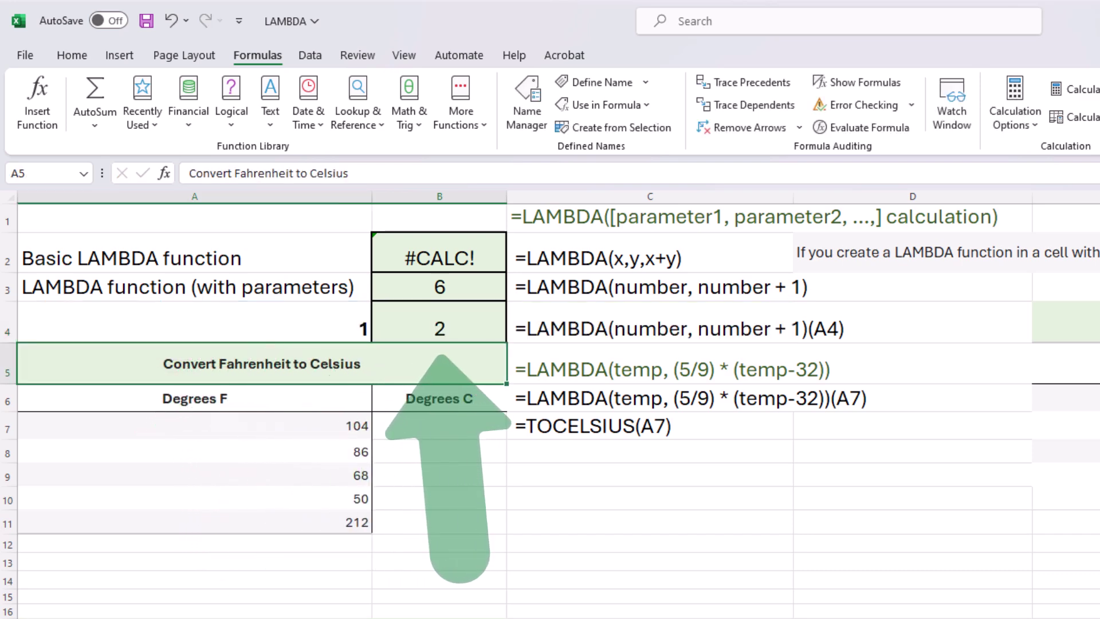
# Step: Replace the argument of the ADDONE formula in B4 with cell E6
pyautogui.doubleClick(439, 328)
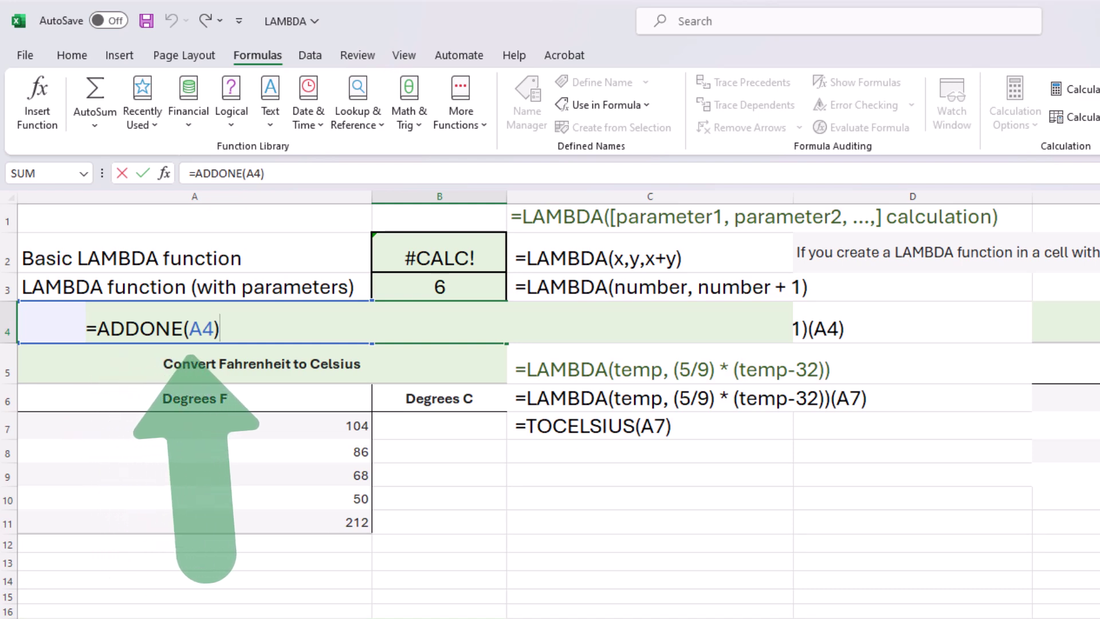
pyautogui.moveTo(190, 328); pyautogui.dragTo(214, 328)
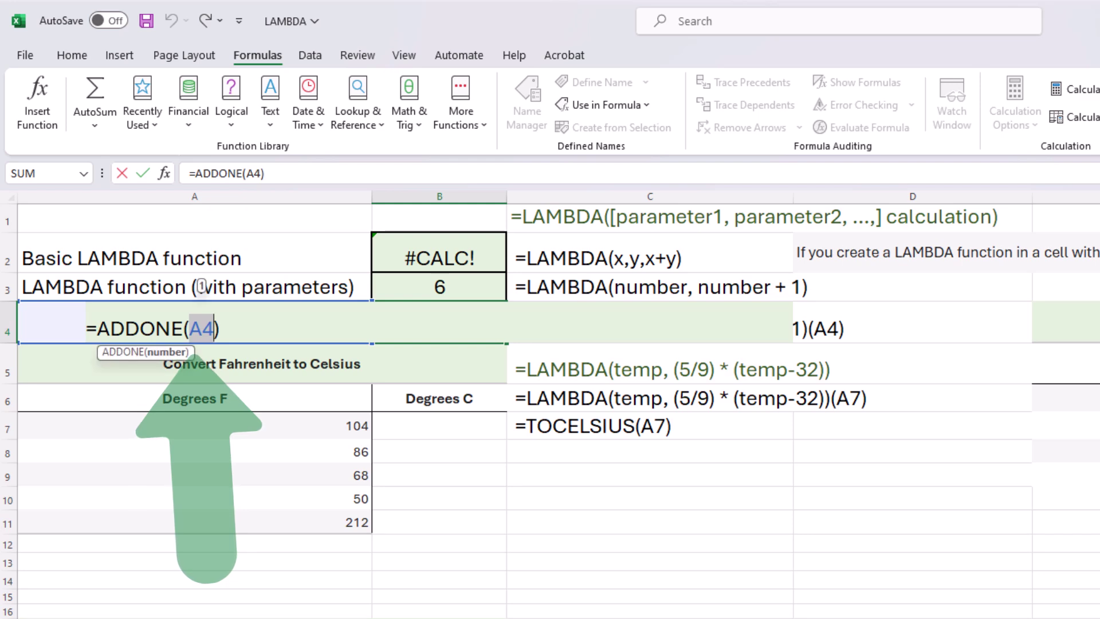
pyautogui.click(1065, 397)
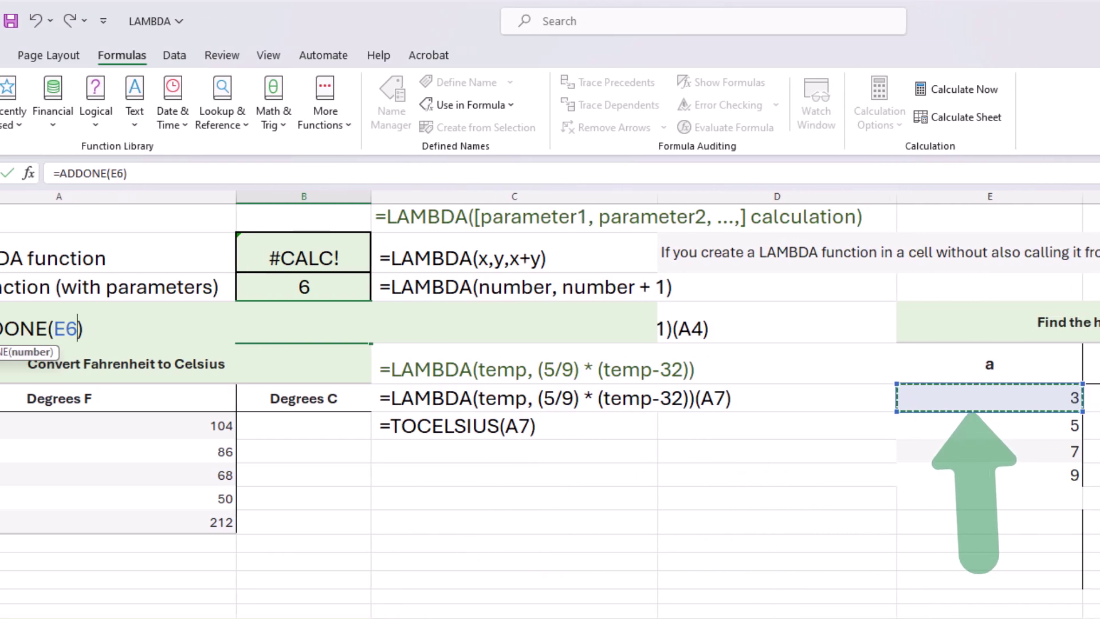
pyautogui.press('Return')
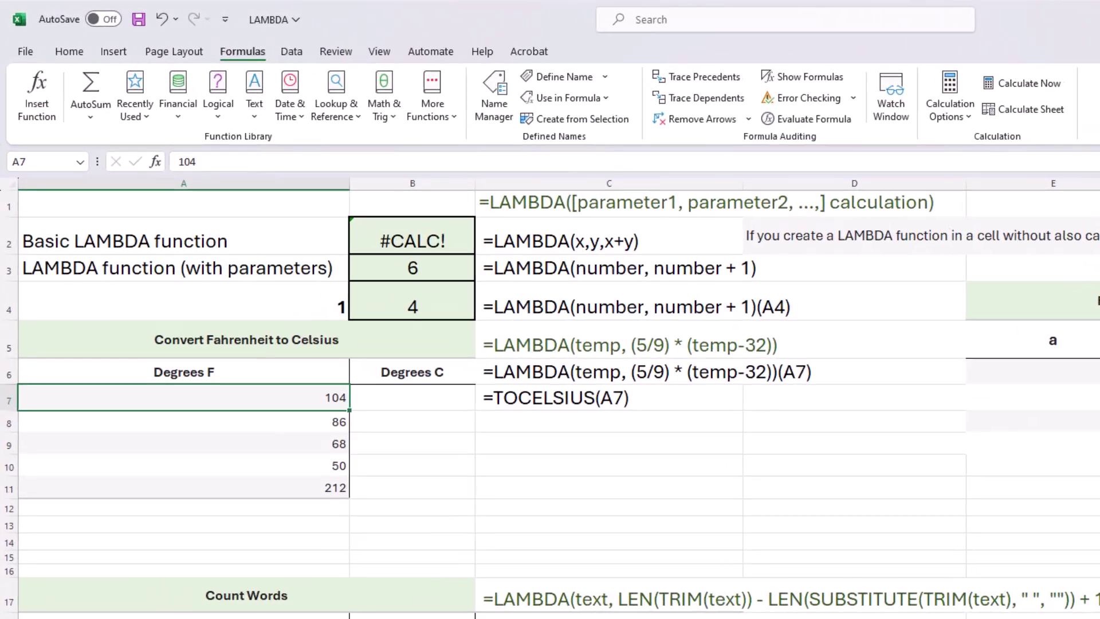
# Step: Highlight the Fahrenheit values in A7:A11 and select the first Degrees C cell, B7
pyautogui.hotkey('shift', 'Down')
pyautogui.hotkey('shift', 'Down')
pyautogui.hotkey('shift', 'Down')
pyautogui.hotkey('shift', 'Down')
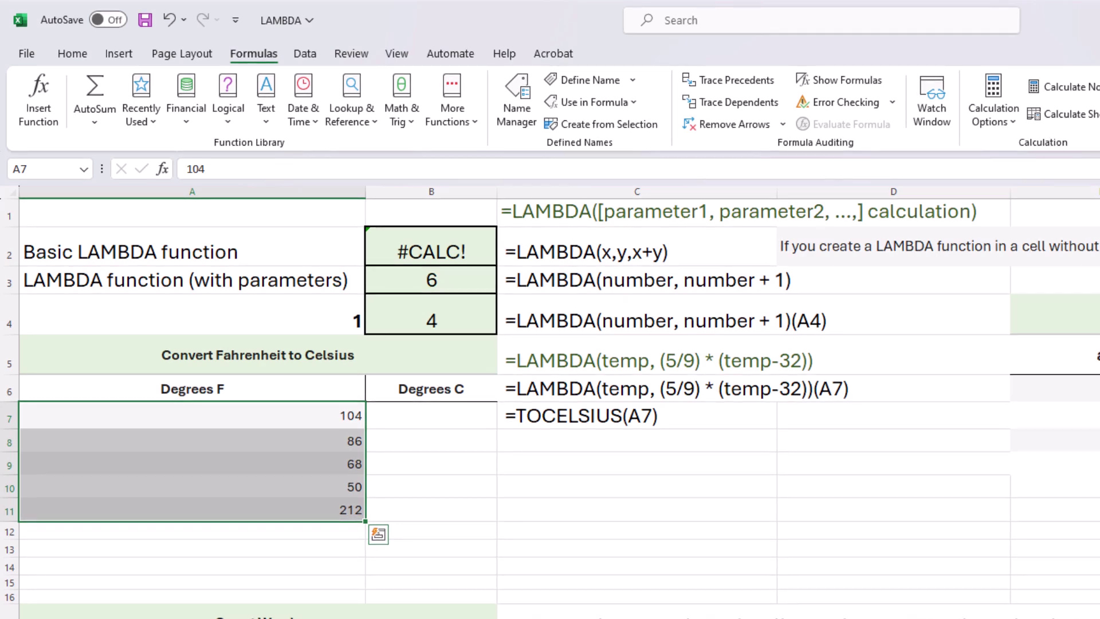
pyautogui.click(431, 416)
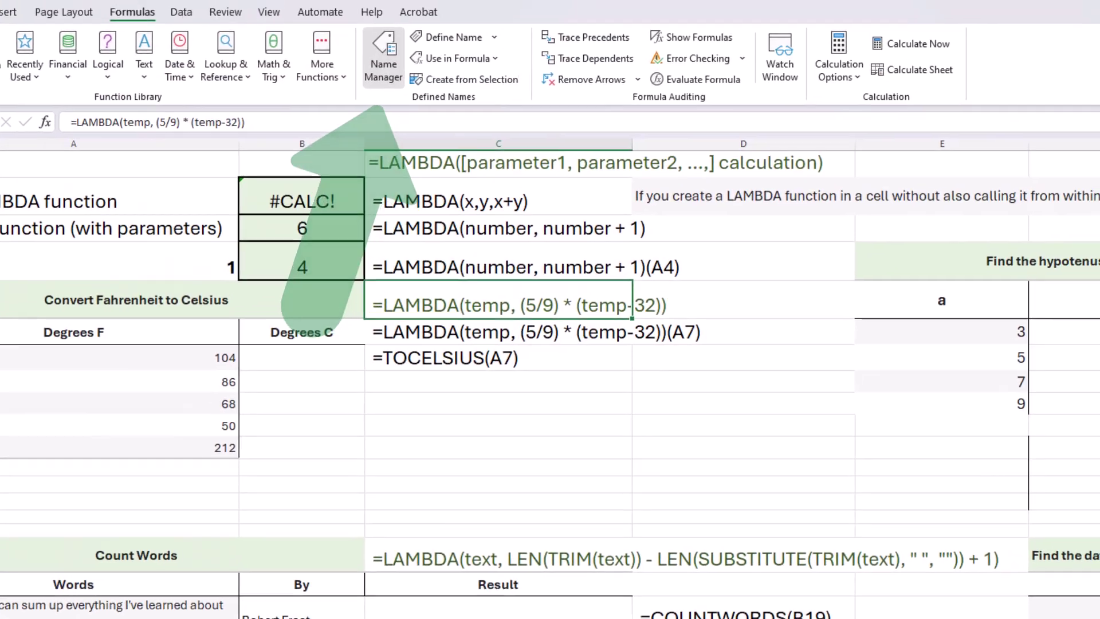
# Step: Start a new defined name TOCELSIUS with workbook scope and the comment "Converts Fahrenheit values to Celsius"
pyautogui.click(445, 0)
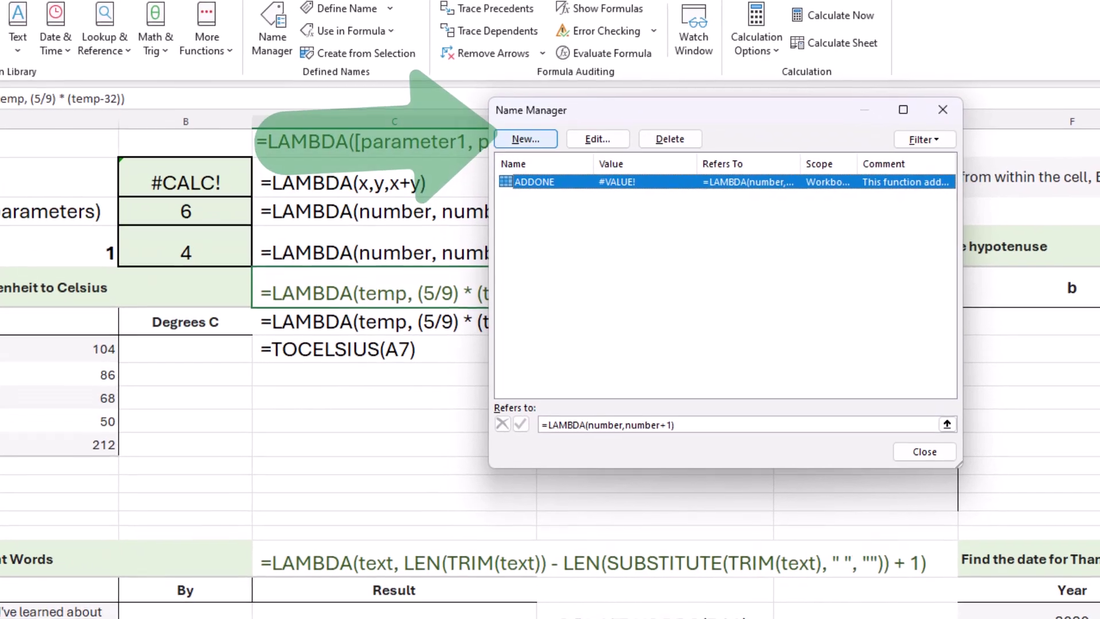
pyautogui.click(537, 149)
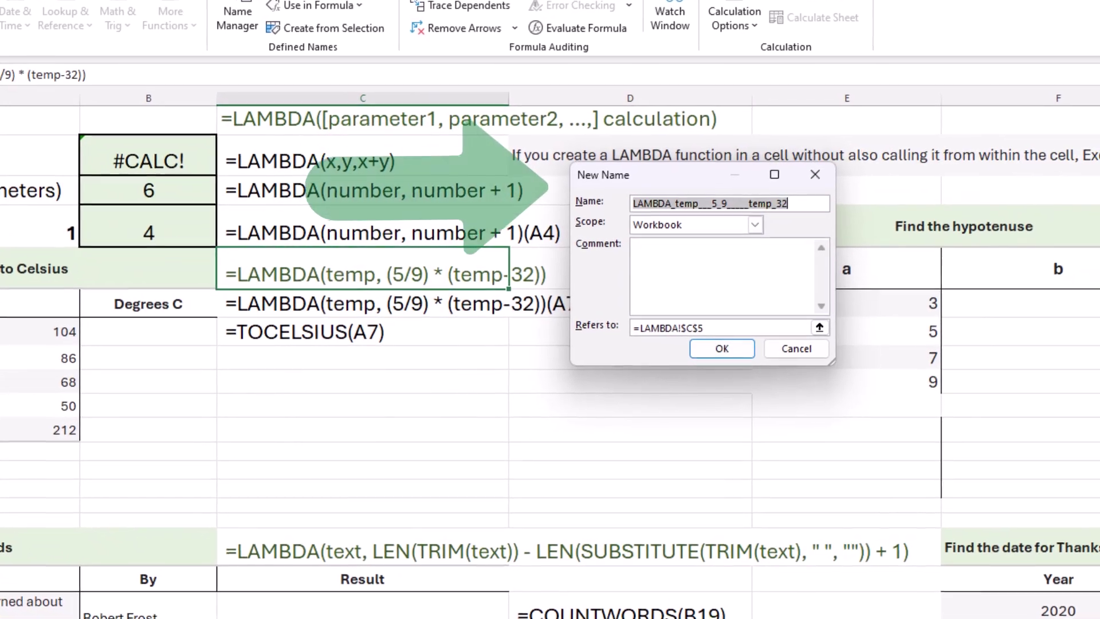
pyautogui.write('TOCELSIUS')
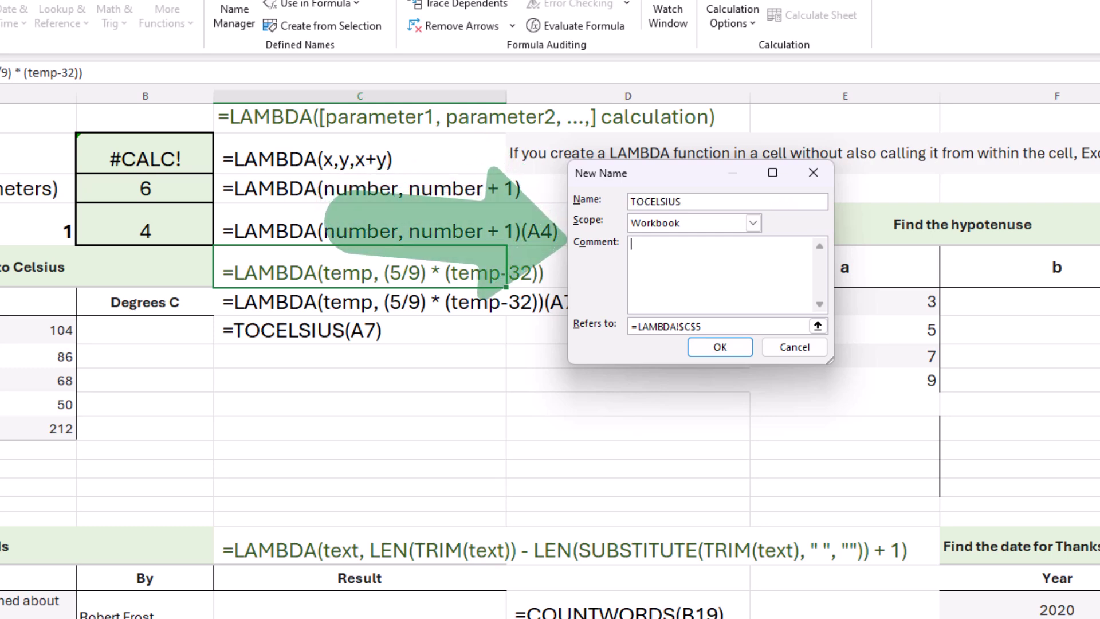
pyautogui.write('Converts Fahrenheit values to Celsius')
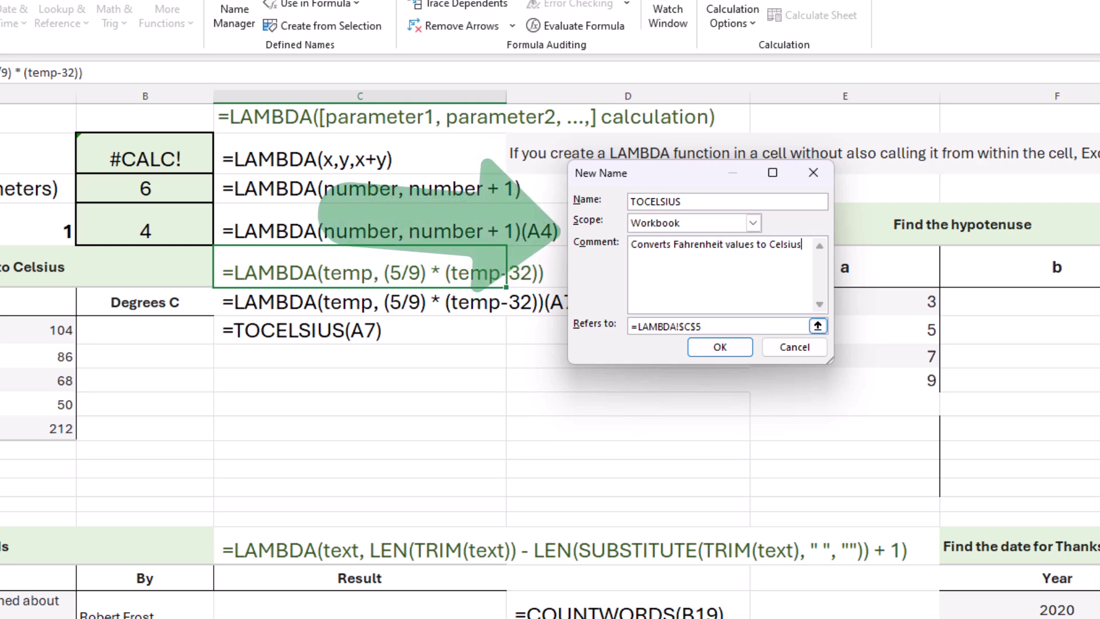
# Step: Make TOCELSIUS refer to =LAMBDA(temp, (5/9) * (temp-32)), save the name and close the Name Manager
pyautogui.press('Tab')
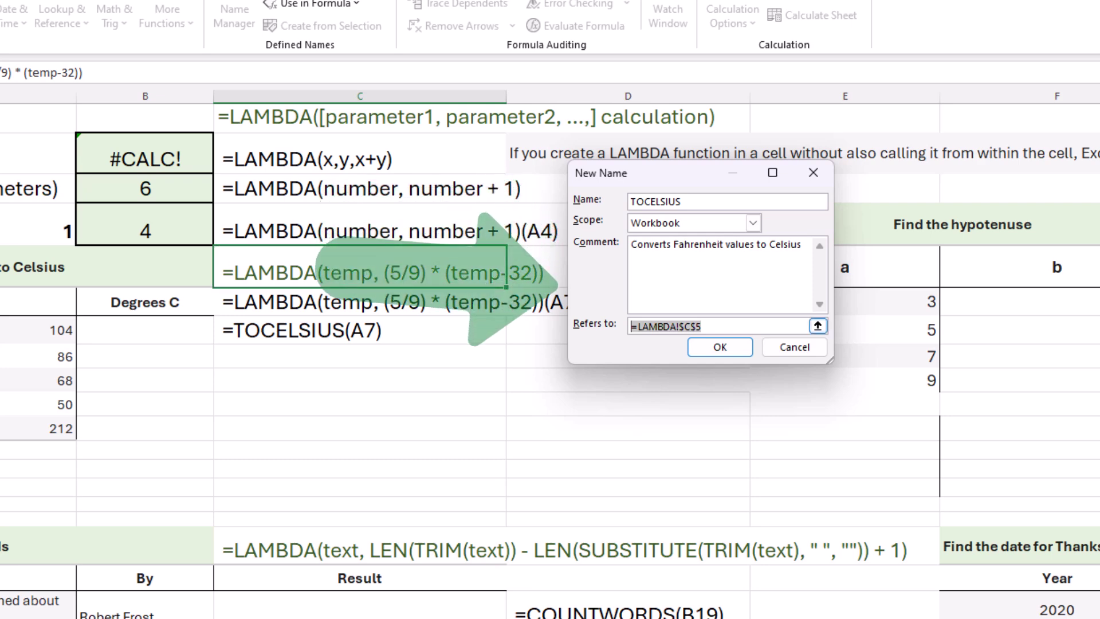
pyautogui.write('=LAMBDA(temp, (5/9) * (temp-32))')
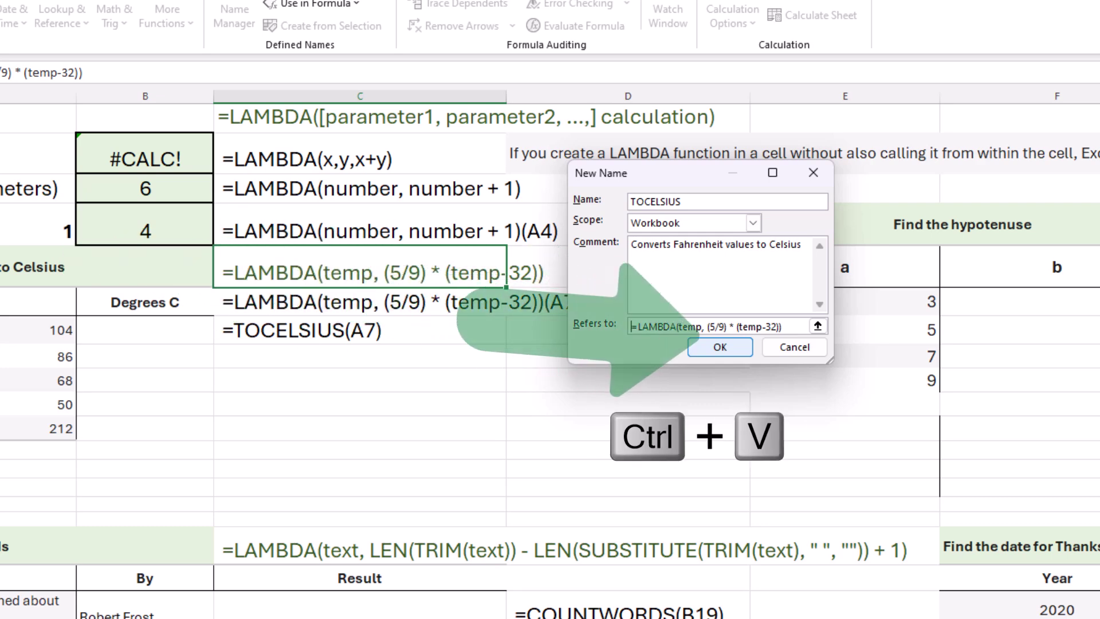
pyautogui.press('Return')
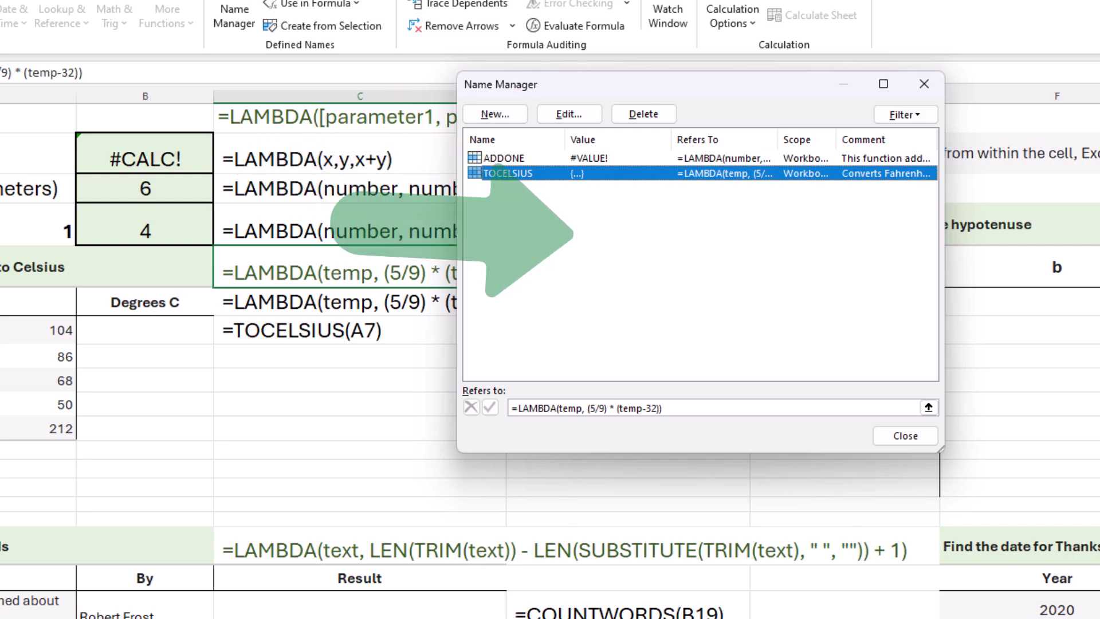
pyautogui.click(904, 436)
pyautogui.press('Return')
# Step: Enter the formula =TOCELSIUS(A7) in cell B7, the first Degrees C cell
pyautogui.click(145, 330)
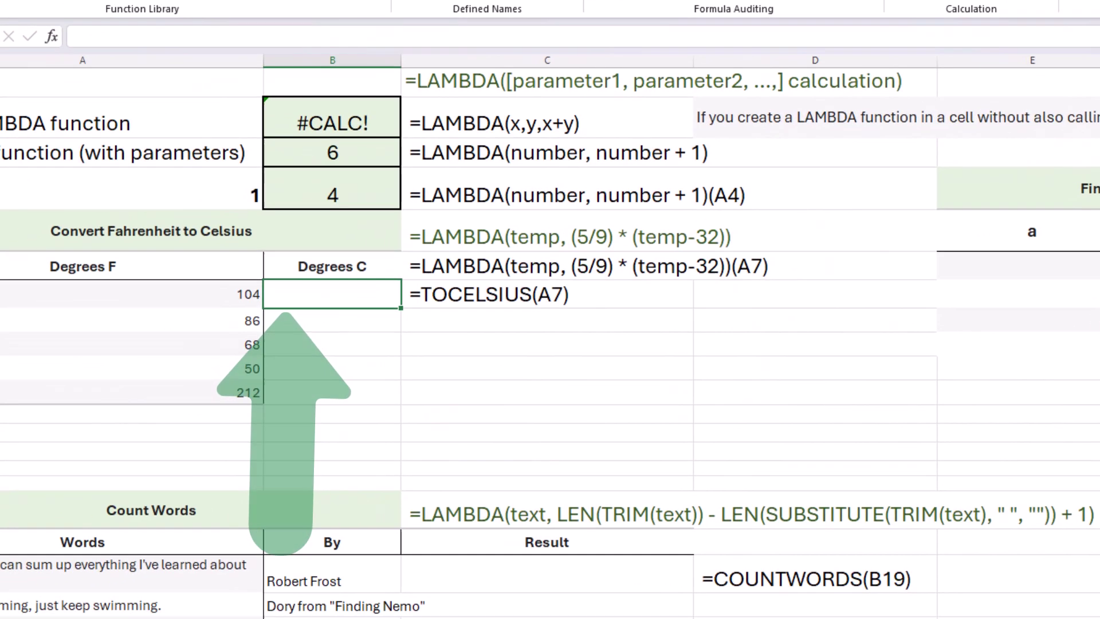
pyautogui.write('=to')
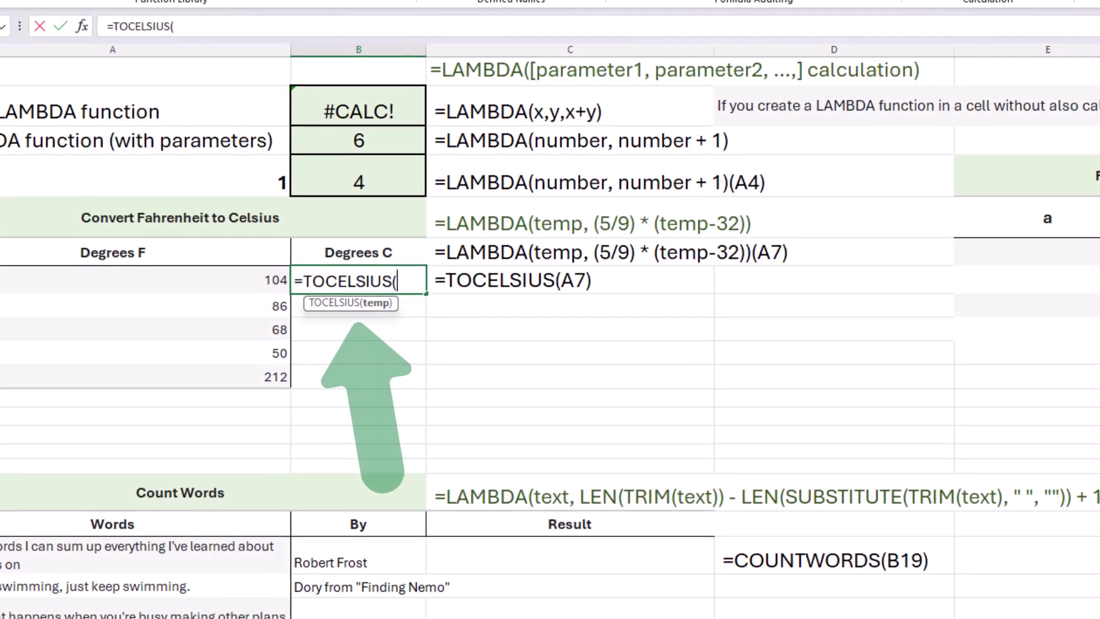
pyautogui.click(146, 278)
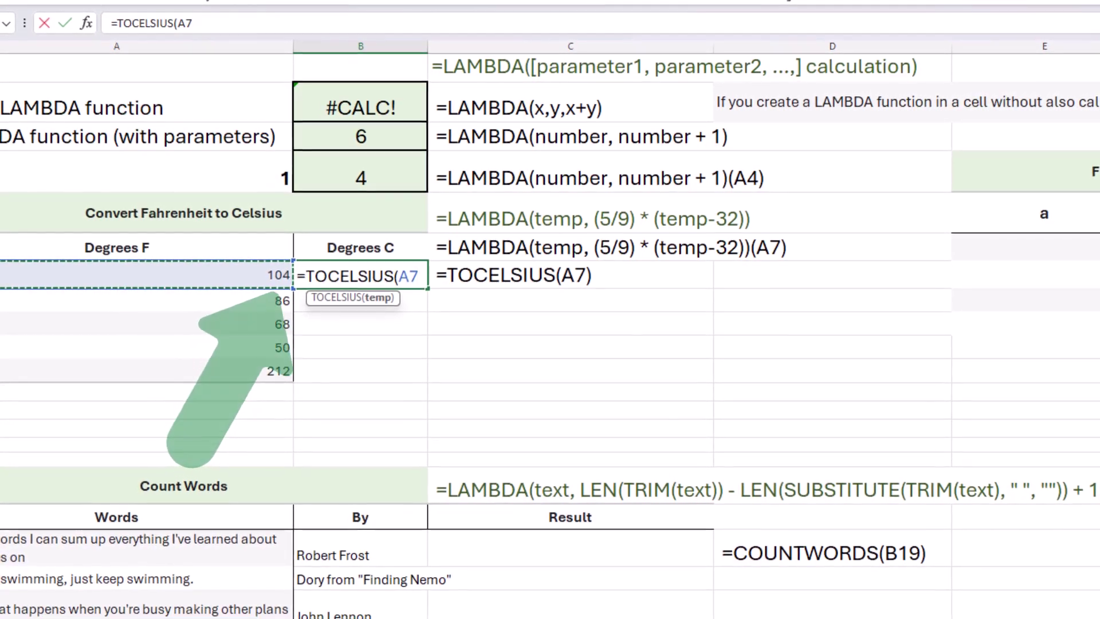
pyautogui.press('Return')
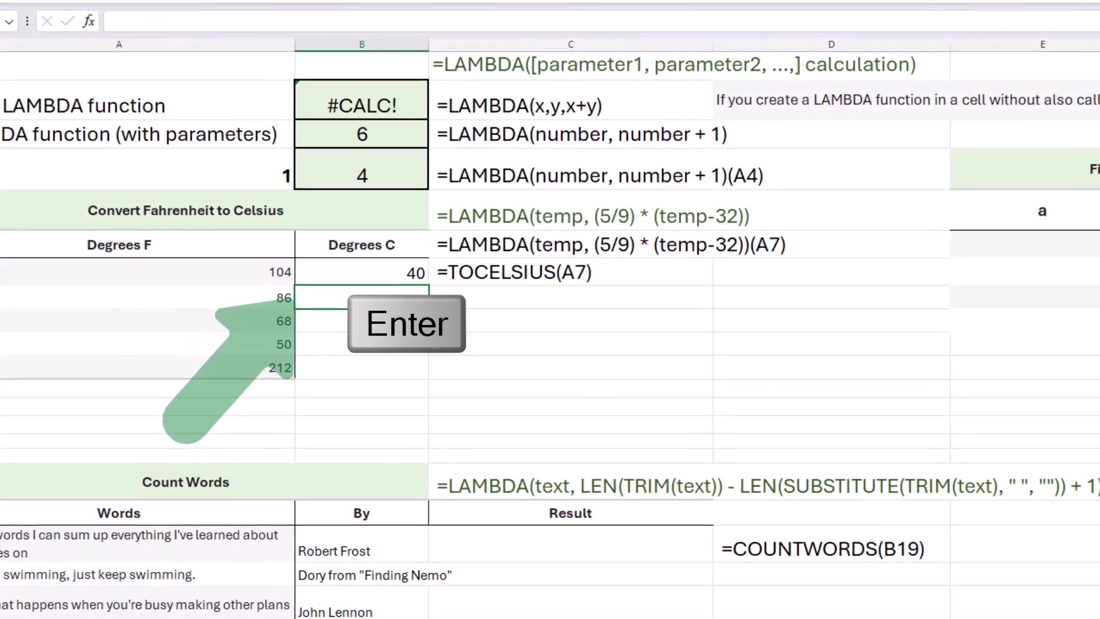
# Step: Fill the TOCELSIUS formula from B7 down to B11 and check the last Fahrenheit and Celsius pair
pyautogui.click(362, 273)
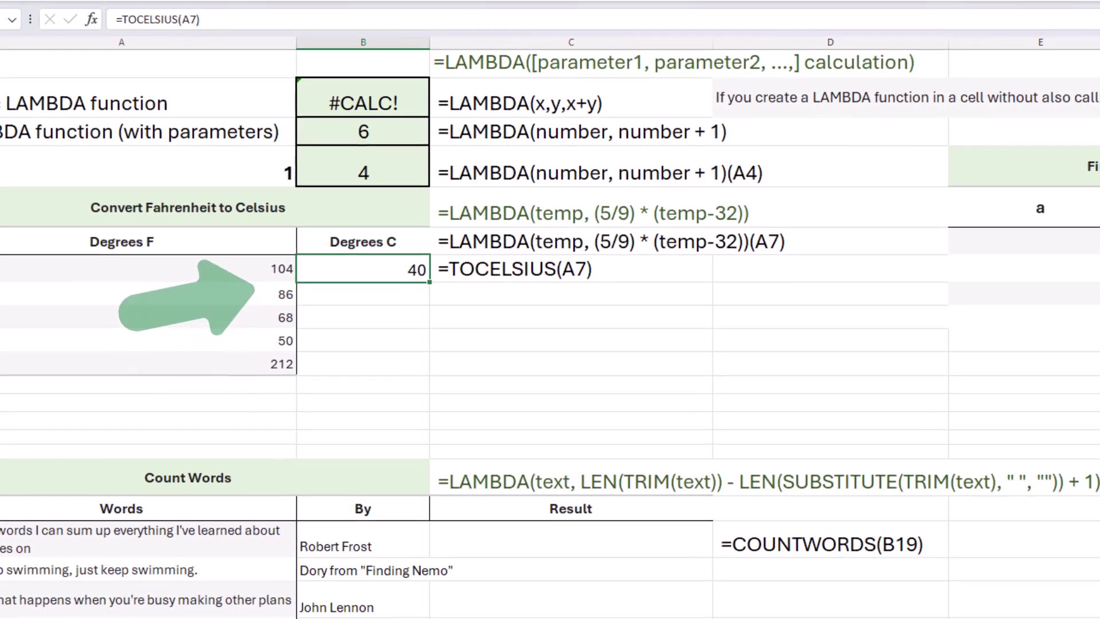
pyautogui.doubleClick(411, 270)
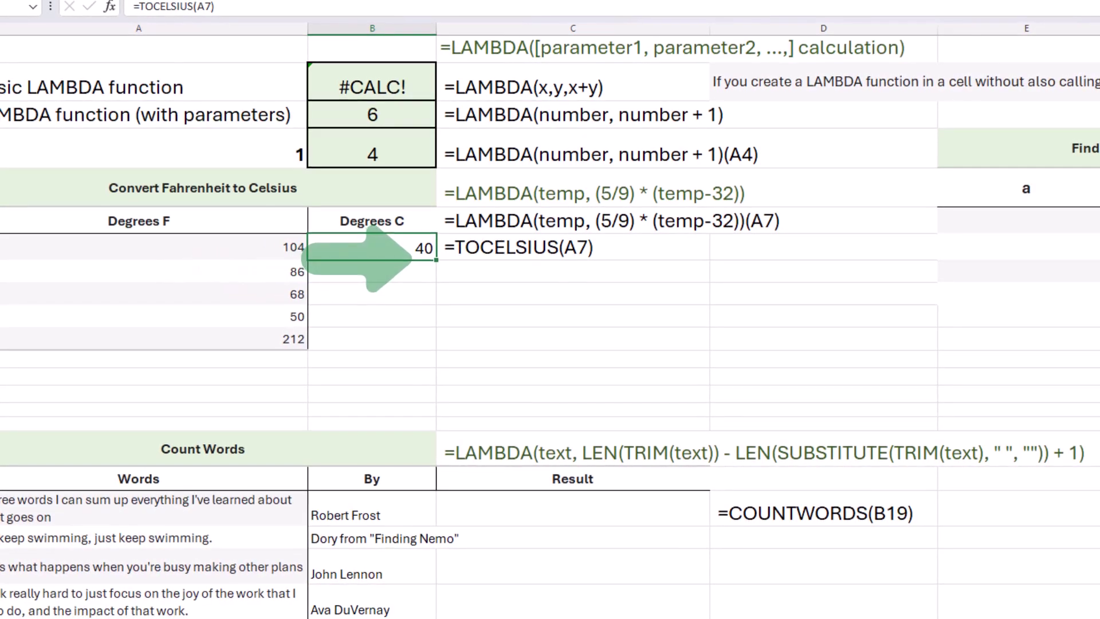
pyautogui.moveTo(436, 272); pyautogui.dragTo(437, 341)
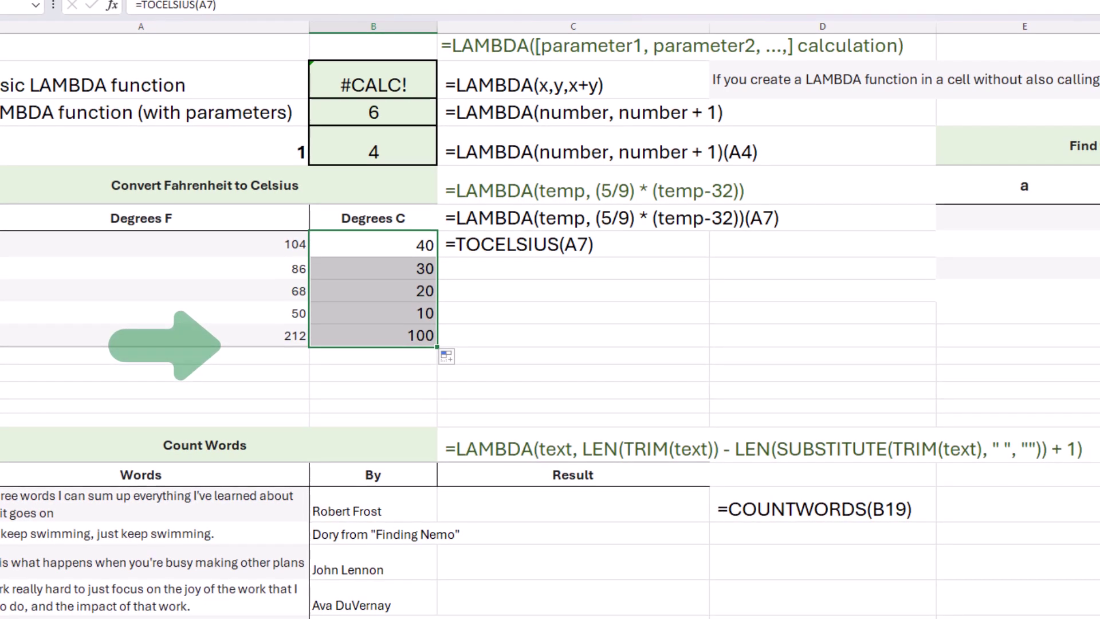
pyautogui.click(229, 335)
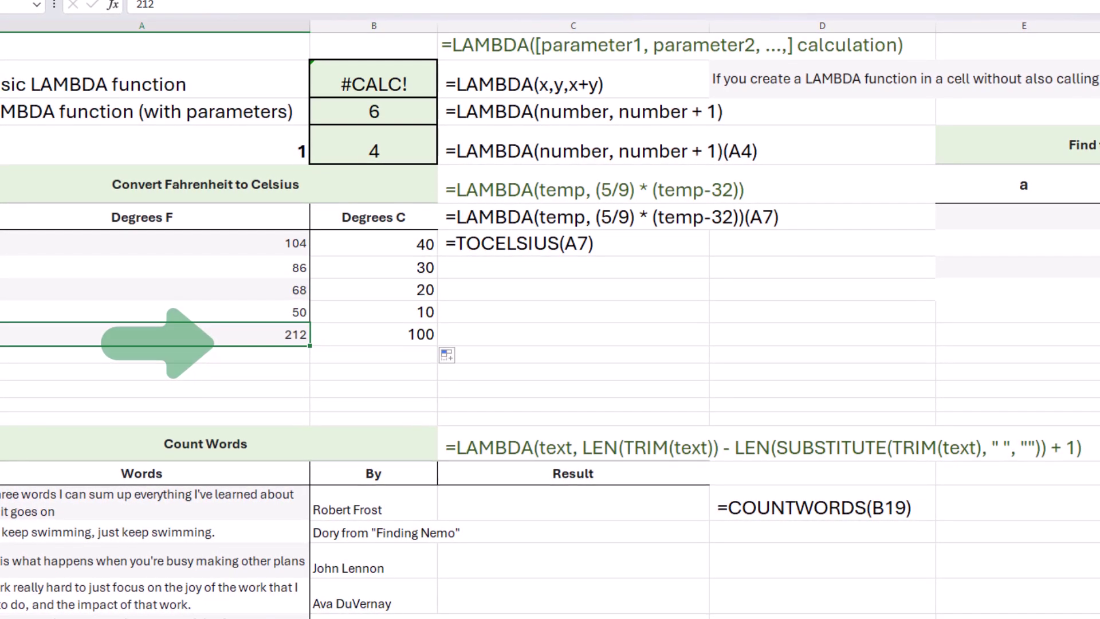
pyautogui.click(374, 334)
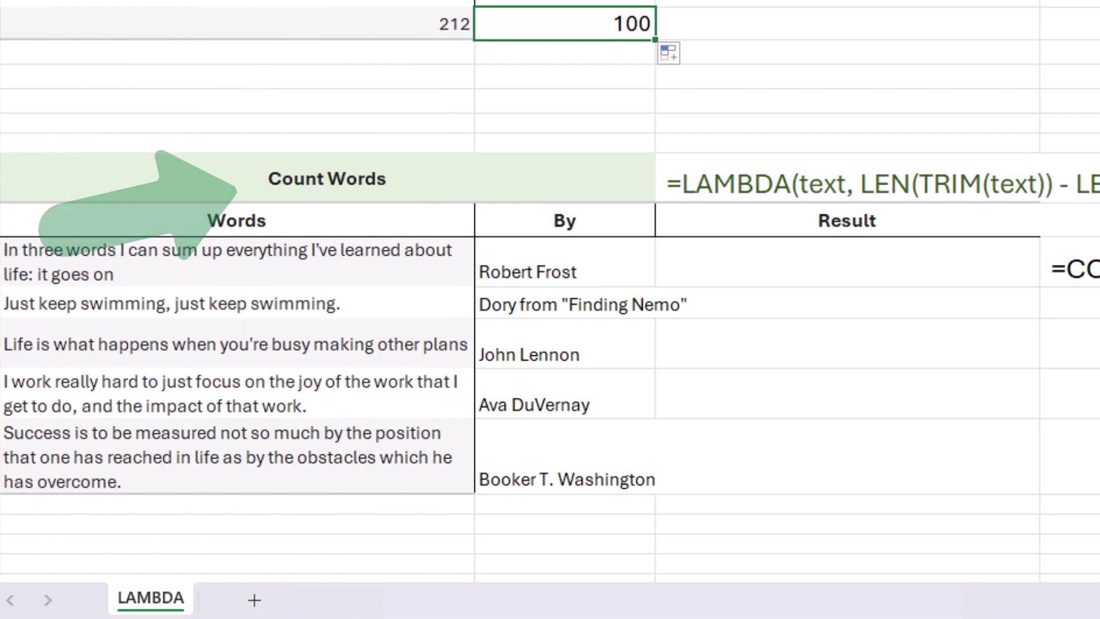
# Step: Copy the full word-counting LAMBDA formula text from cell C17 beside the Count Words heading
pyautogui.click(244, 265)
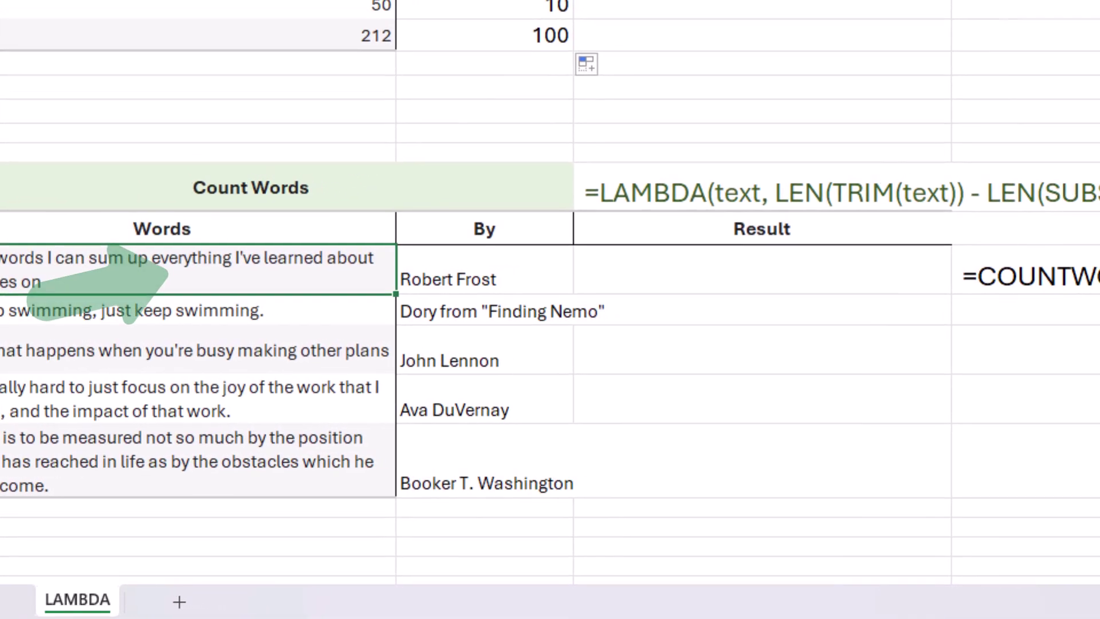
pyautogui.click(801, 272)
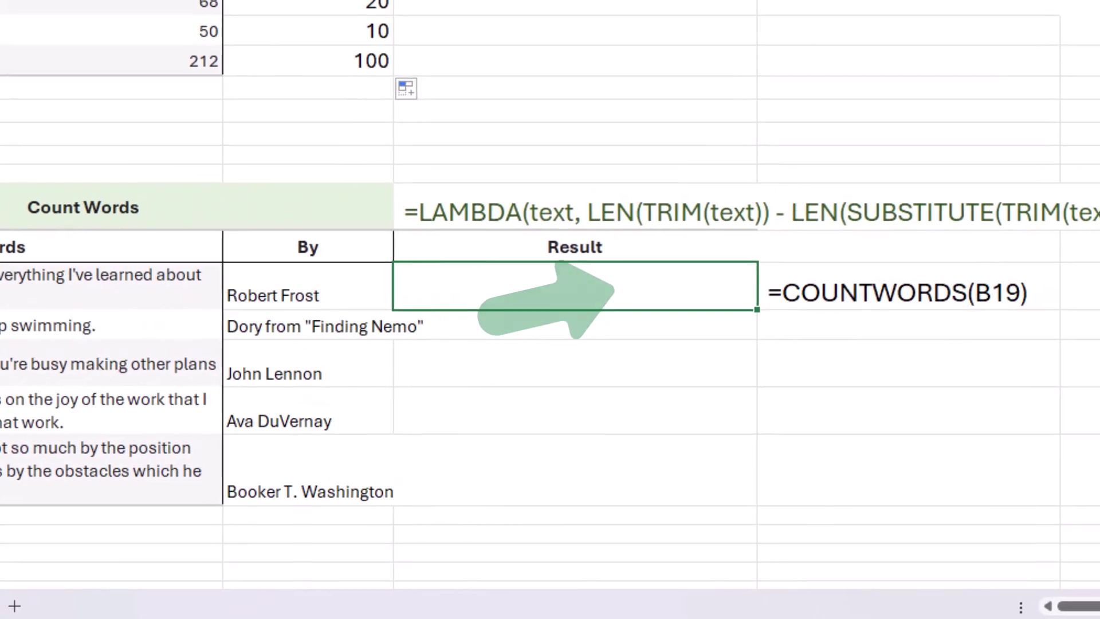
pyautogui.click(635, 210)
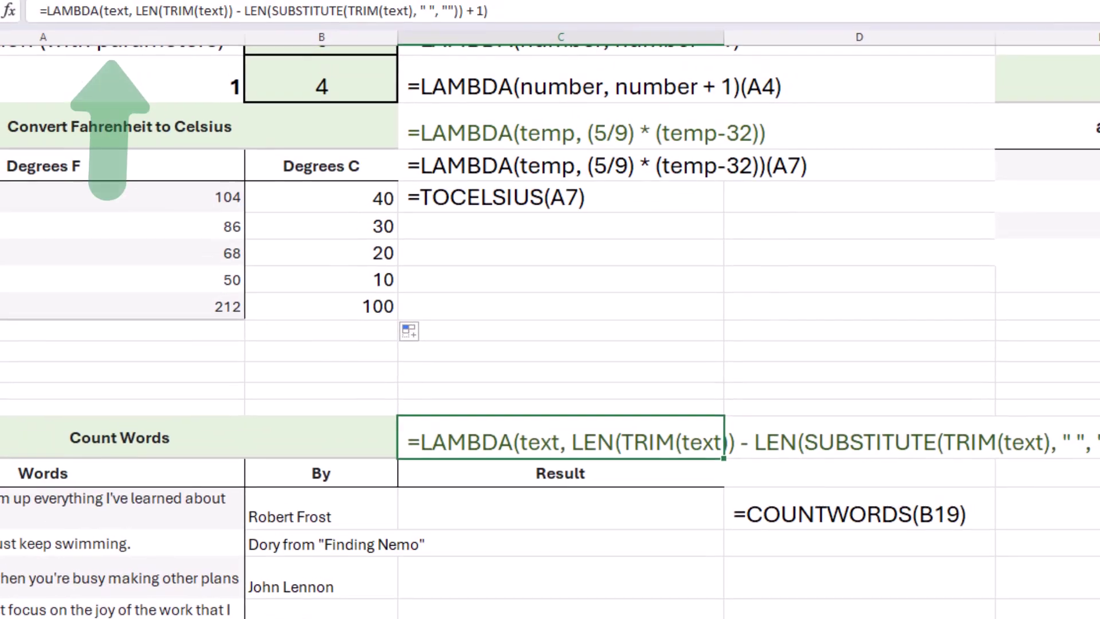
pyautogui.click(44, 36)
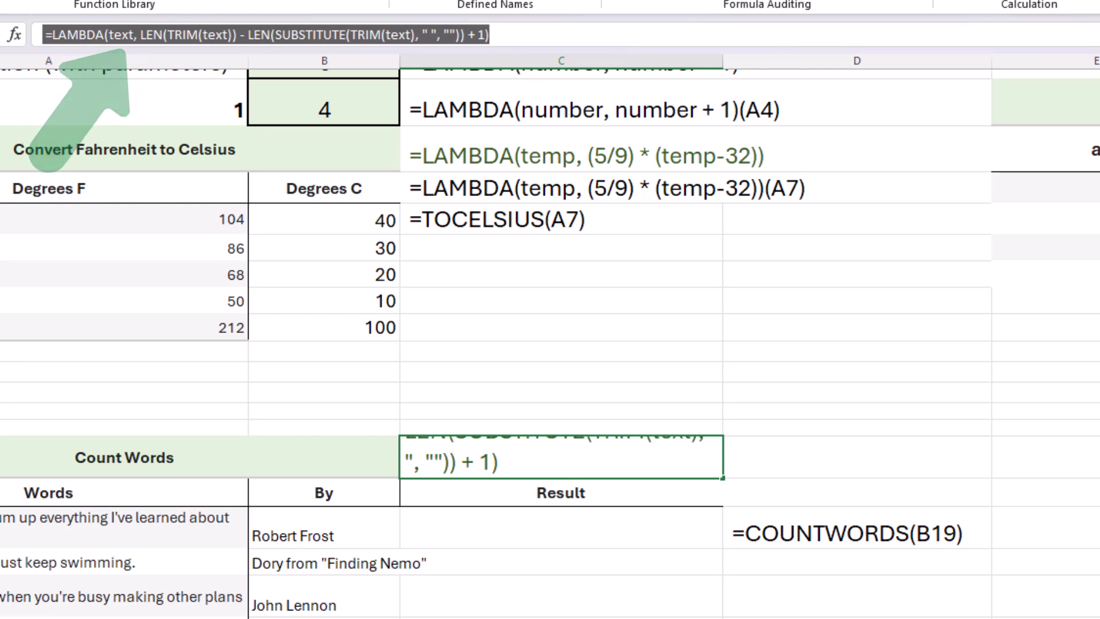
pyautogui.press('Escape')
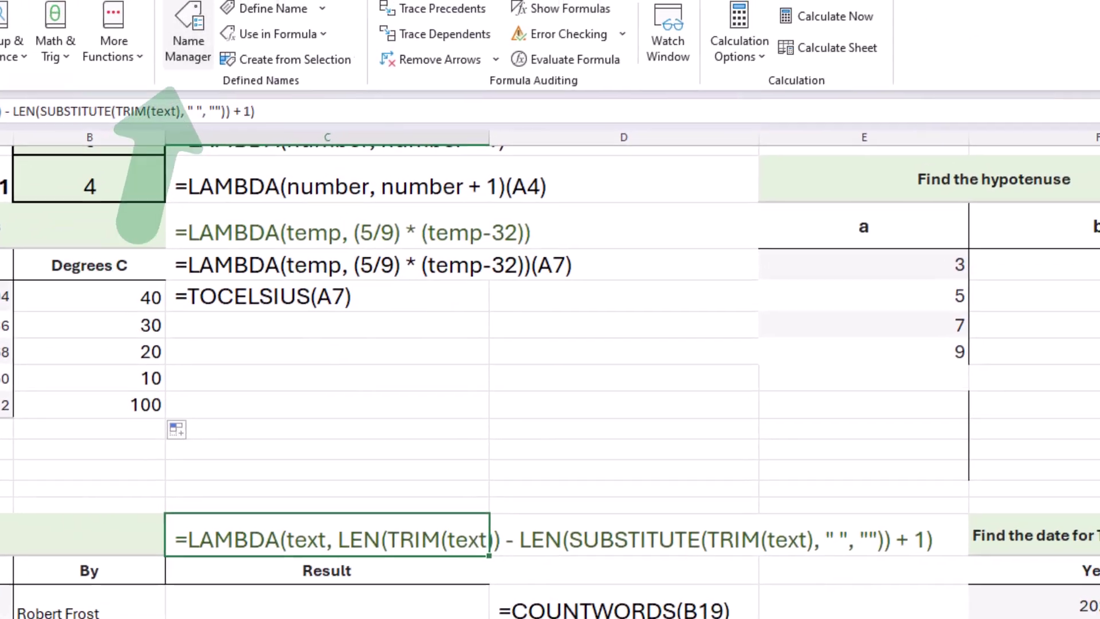
# Step: Start a new defined name COUNTWORDS with workbook scope and the comment "Counts how many words are in a cell"
pyautogui.click(188, 35)
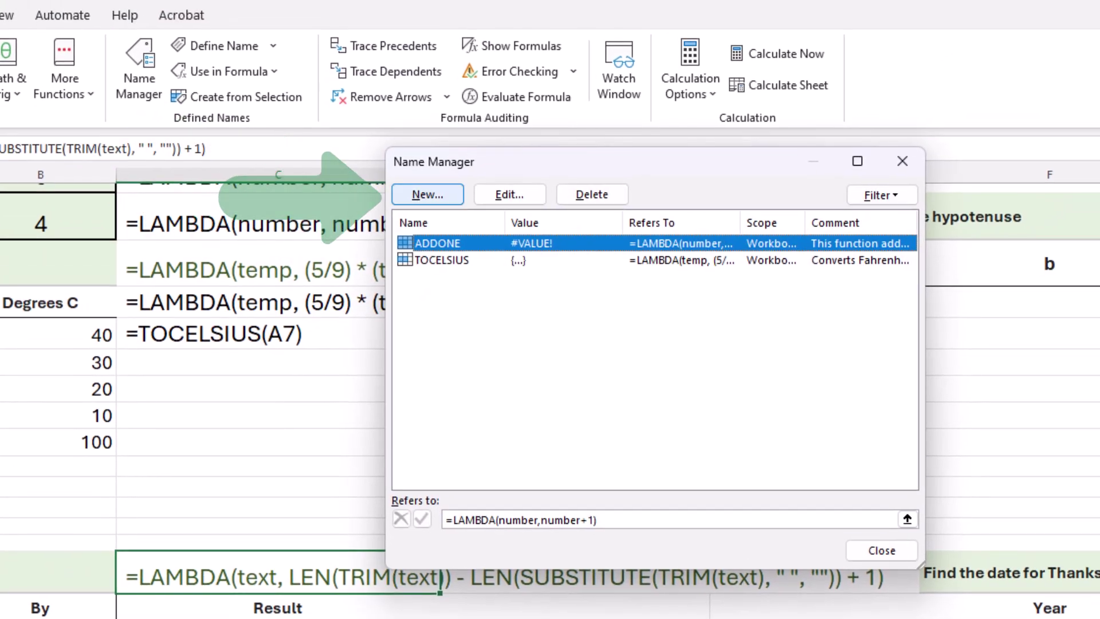
pyautogui.click(438, 186)
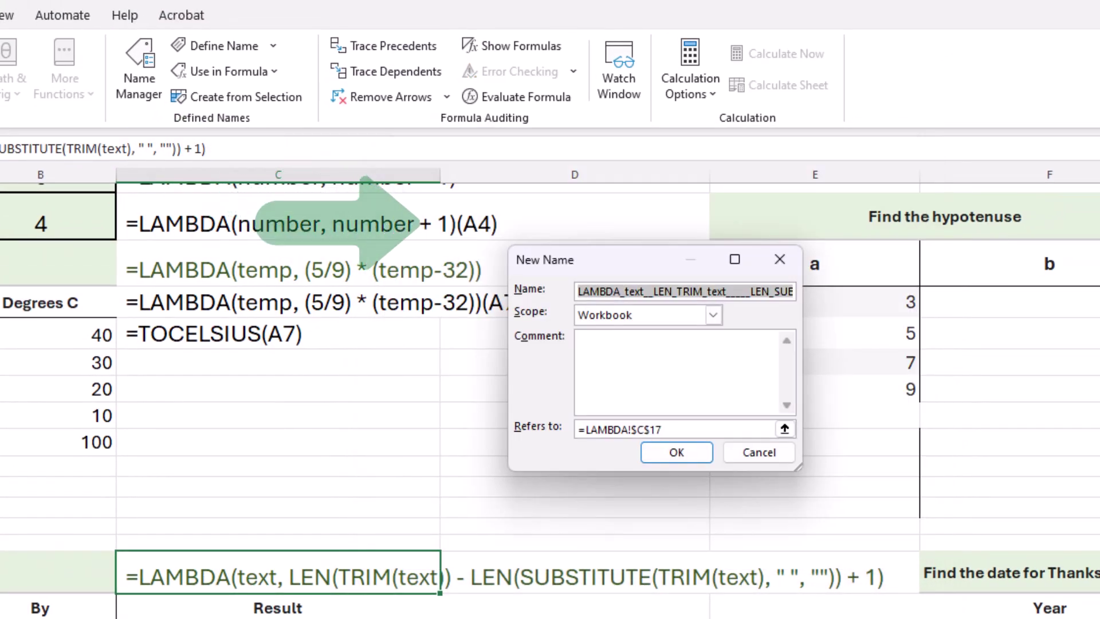
pyautogui.write('COUNTWORDS')
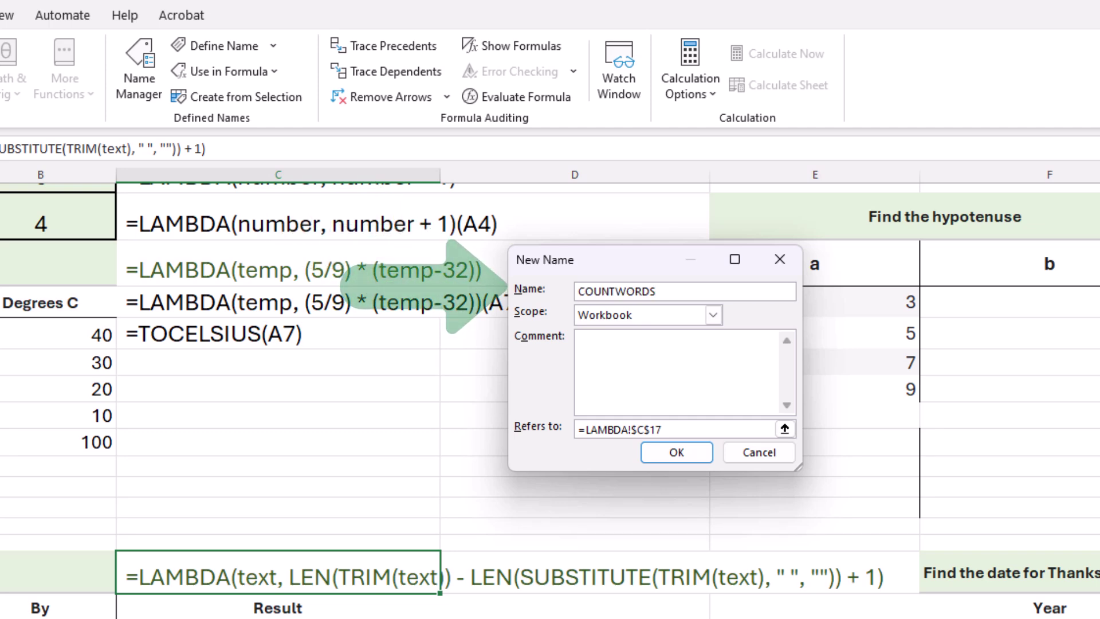
pyautogui.press('Tab')
pyautogui.press('Tab')
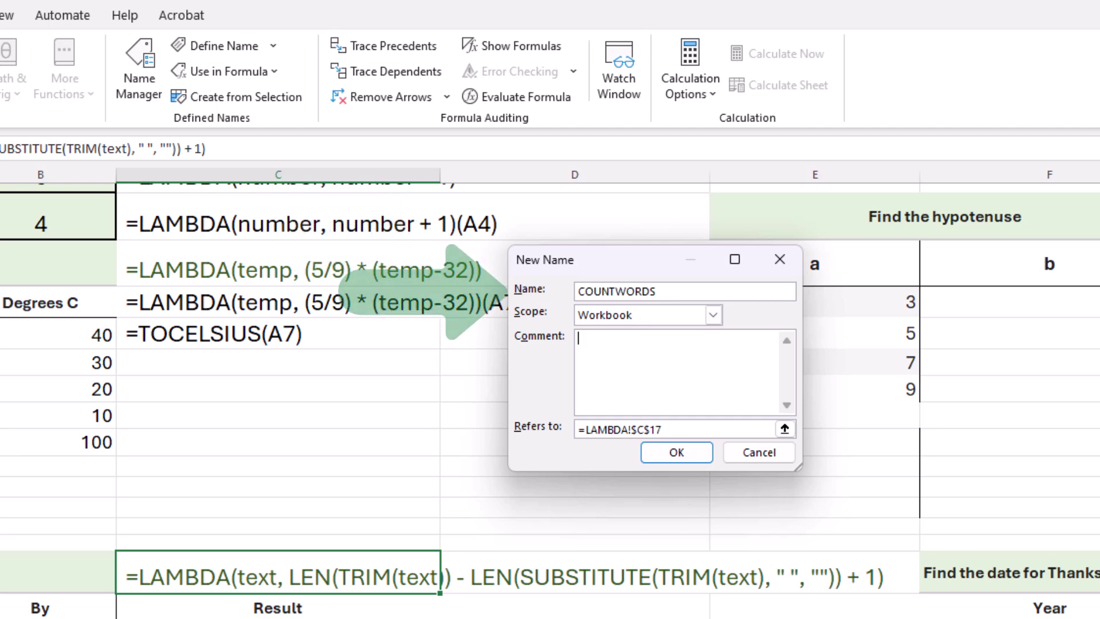
pyautogui.write('Counts how many words are in a cell')
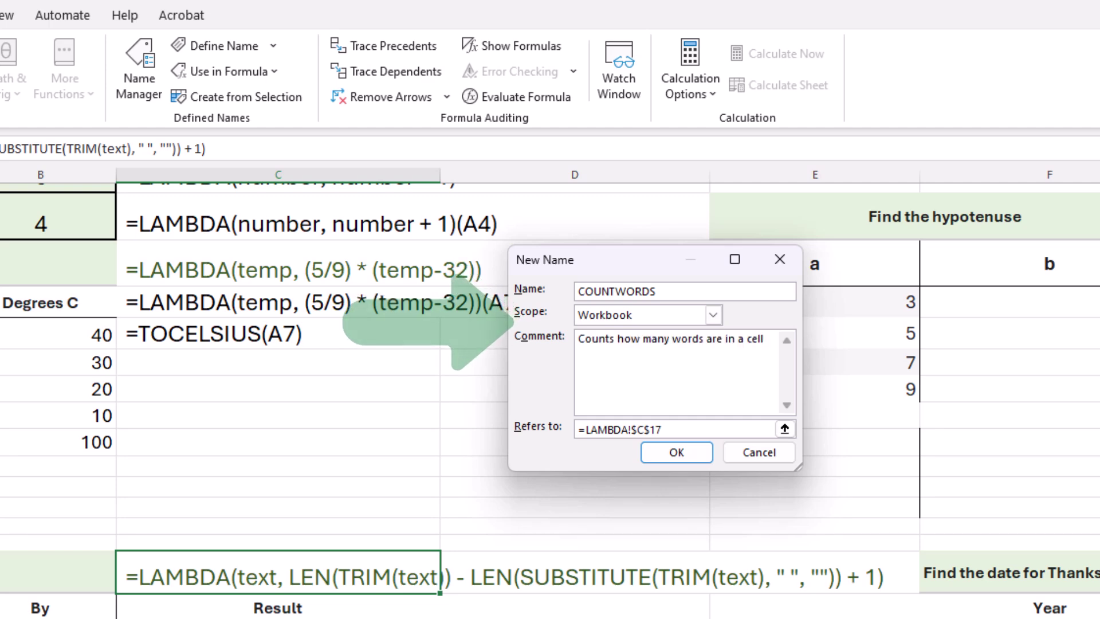
# Step: Paste the copied word-counting LAMBDA formula as the reference of COUNTWORDS and save the name
pyautogui.click(693, 429)
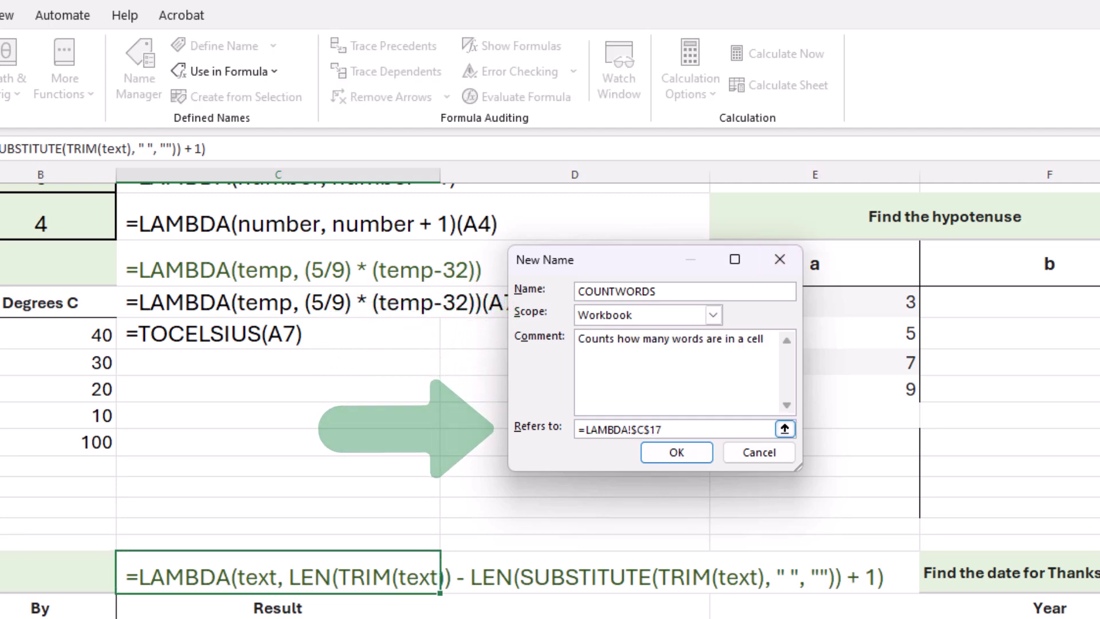
pyautogui.write('=LAMBDA(text, LEN(TRIM(text)) - LEN(SUBSTITUTE(TRIM(text), " ", "")) + 1)')
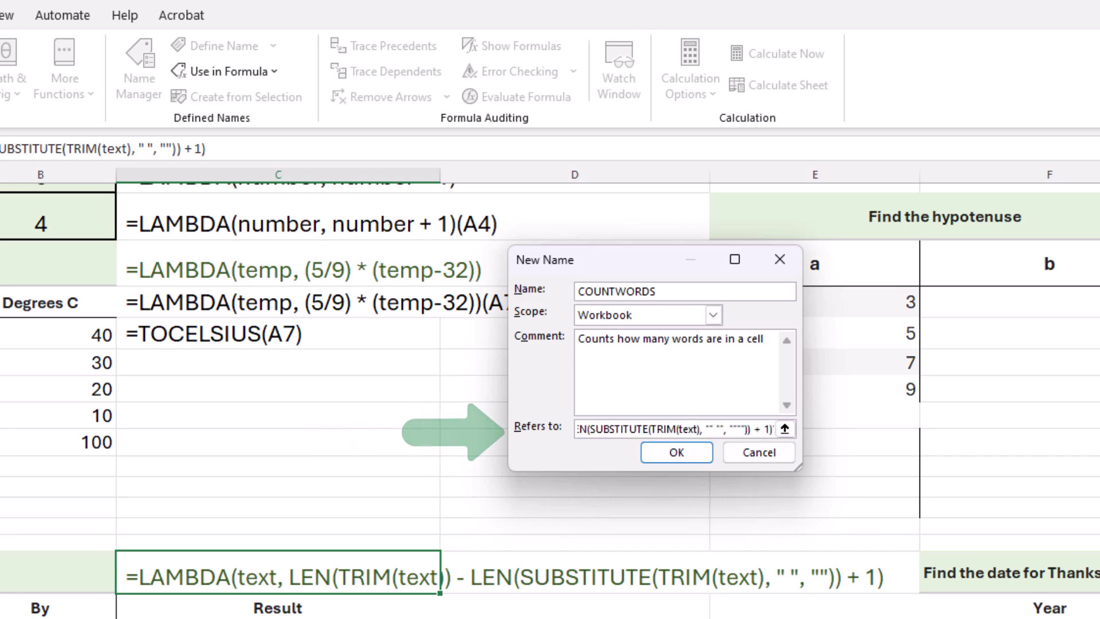
pyautogui.click(676, 453)
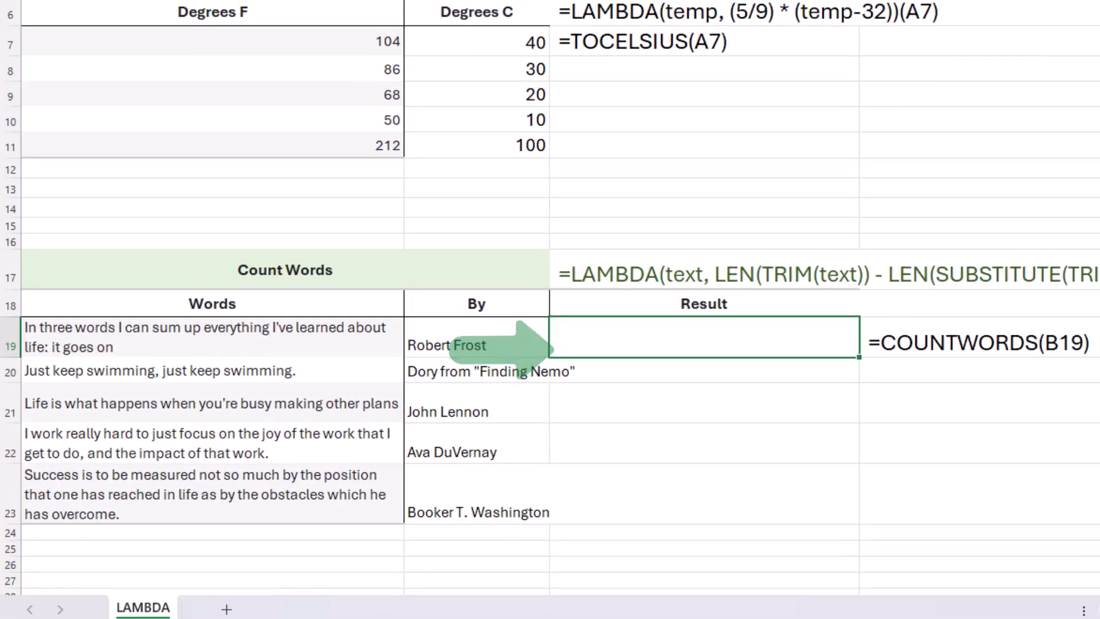
# Step: Enter =COUNTWORDS(A19) in Result cell C19 and fill the formula down to C23
pyautogui.write('=')
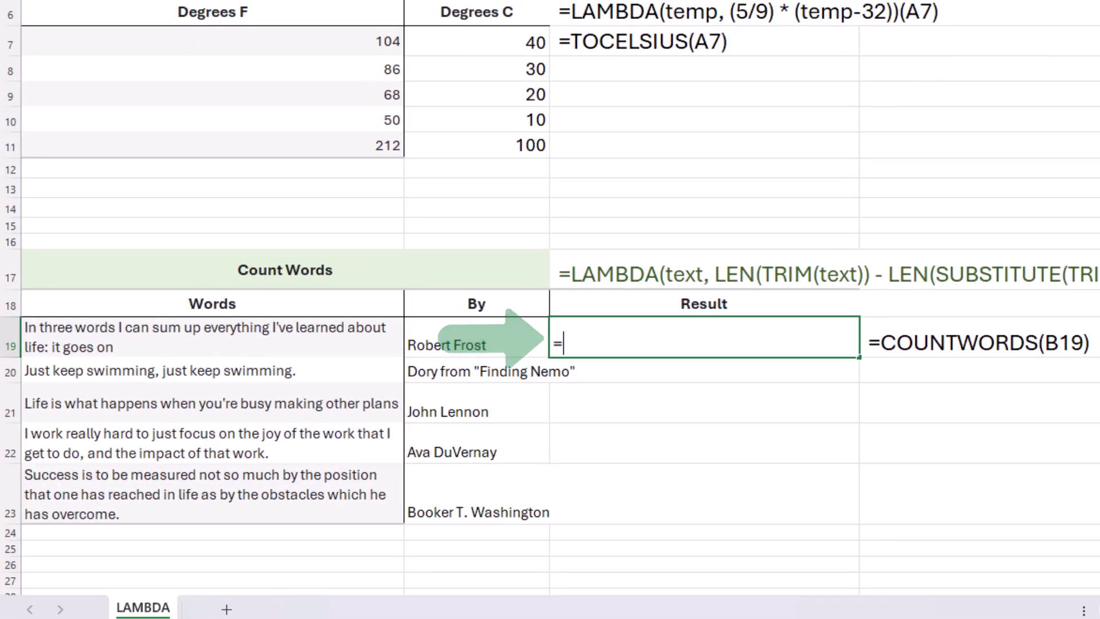
pyautogui.write('count')
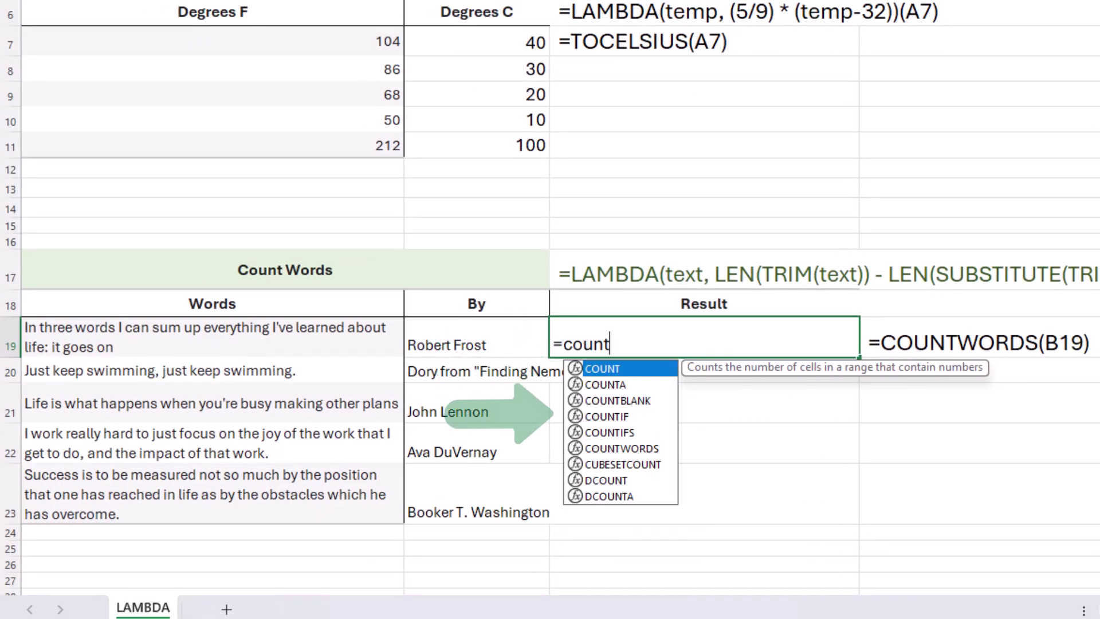
pyautogui.press('Down')
pyautogui.press('Down')
pyautogui.press('Down')
pyautogui.press('Down')
pyautogui.press('Down')
pyautogui.press('Tab')
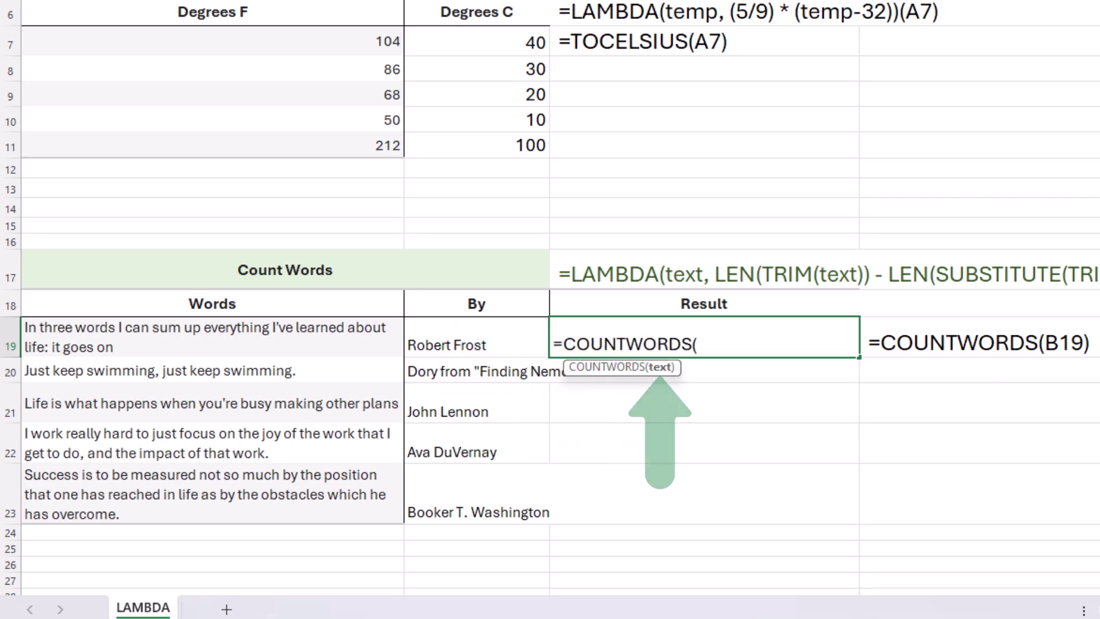
pyautogui.click(212, 337)
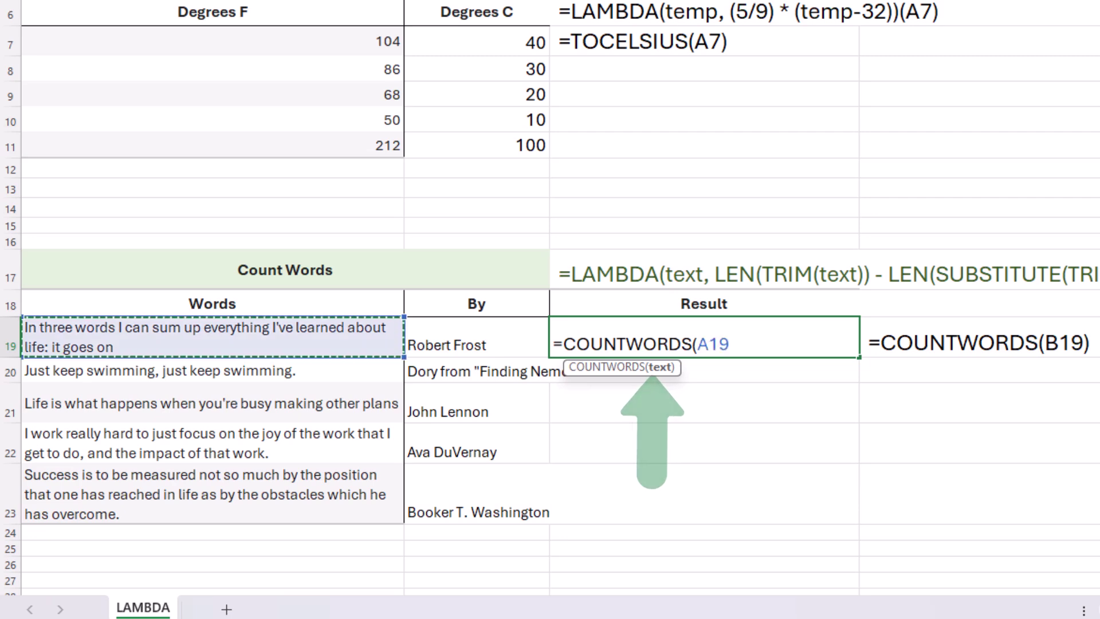
pyautogui.press('Return')
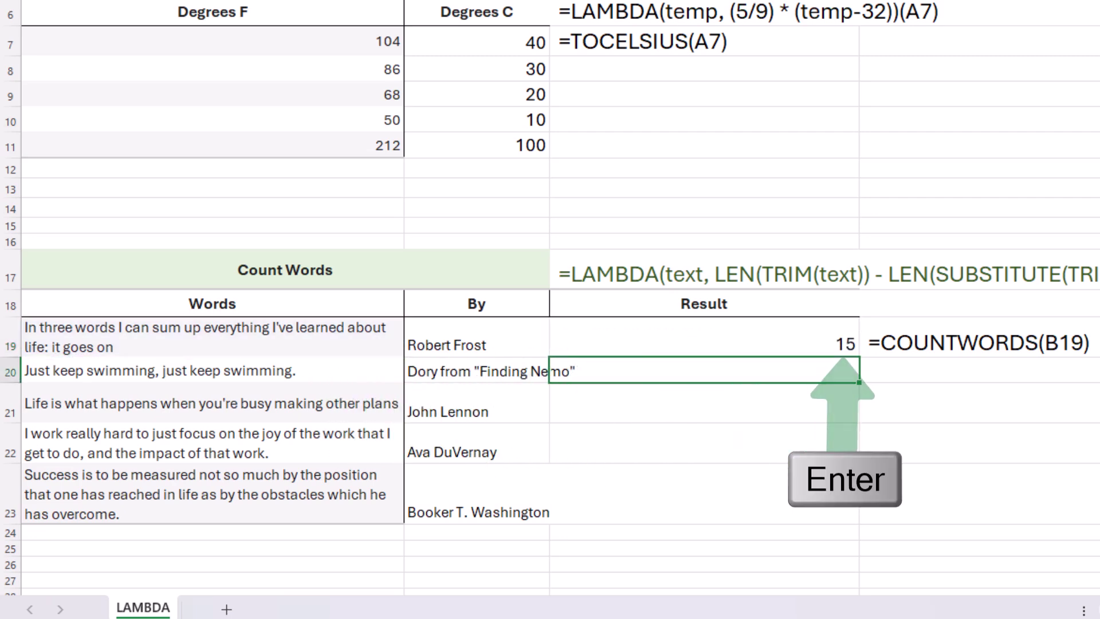
pyautogui.click(704, 337)
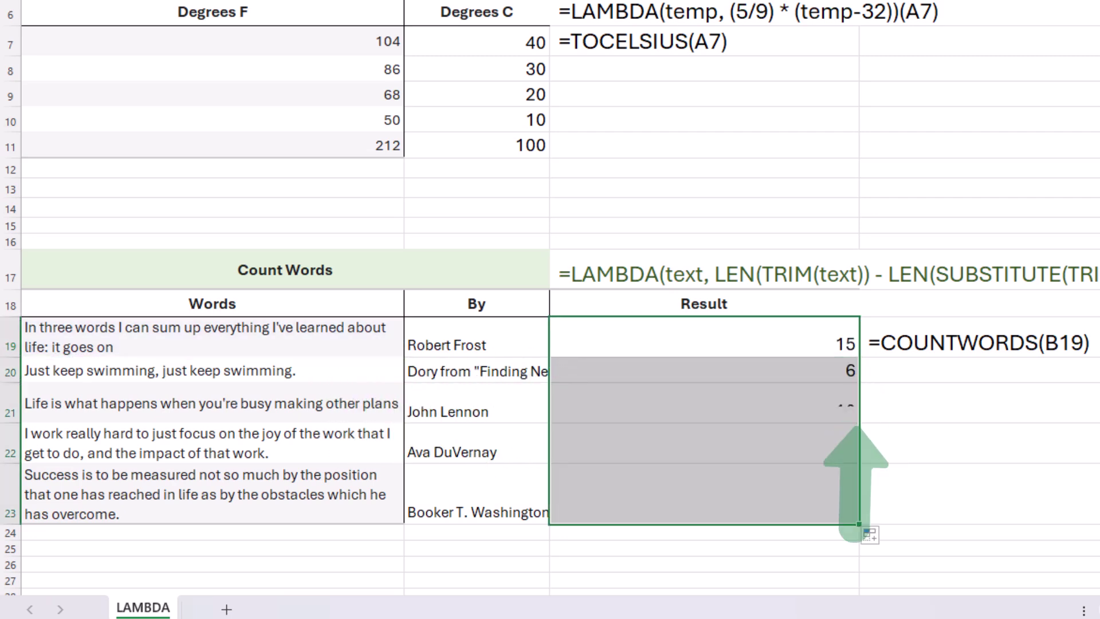
# Step: Fill the word-count formula down through C23 and delete ", just keep swimming." from the quote in A20
pyautogui.doubleClick(858, 356)
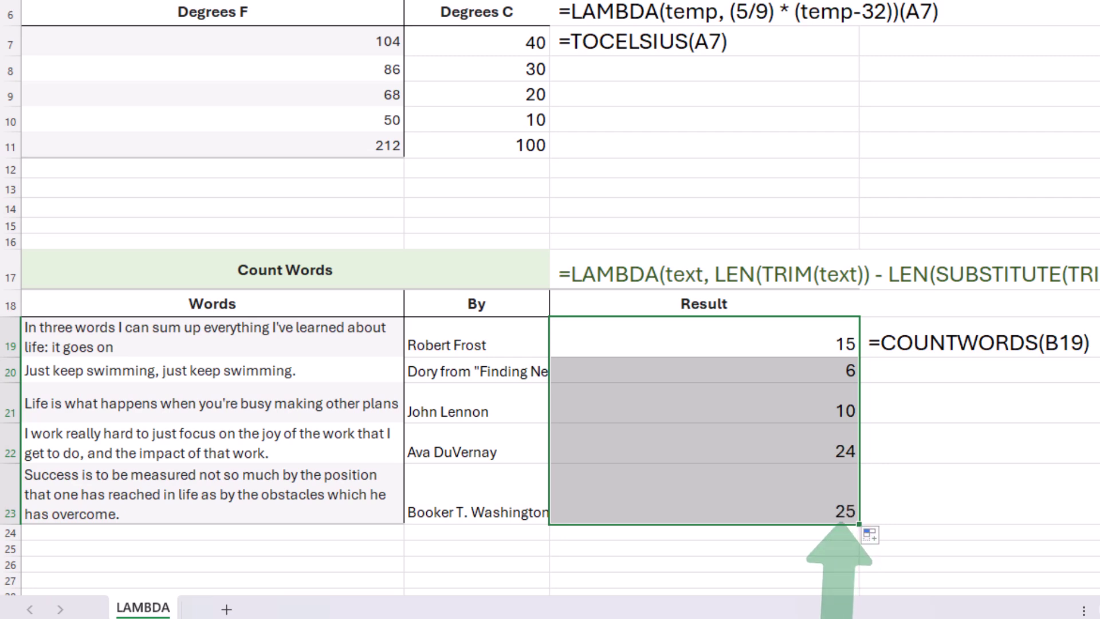
pyautogui.doubleClick(299, 370)
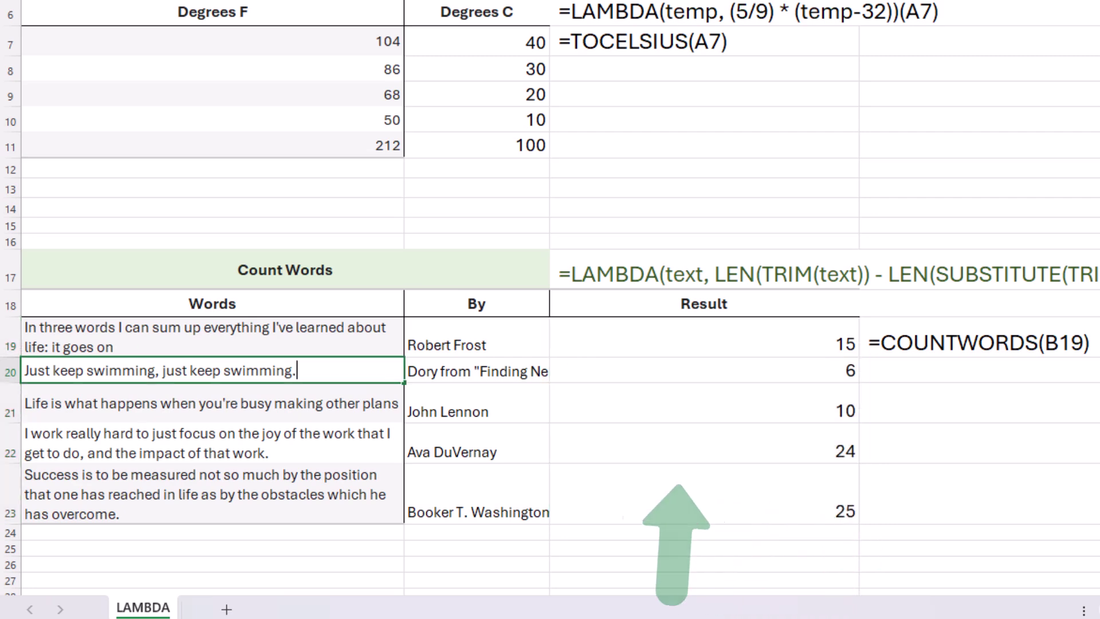
pyautogui.moveTo(297, 371); pyautogui.dragTo(156, 370)
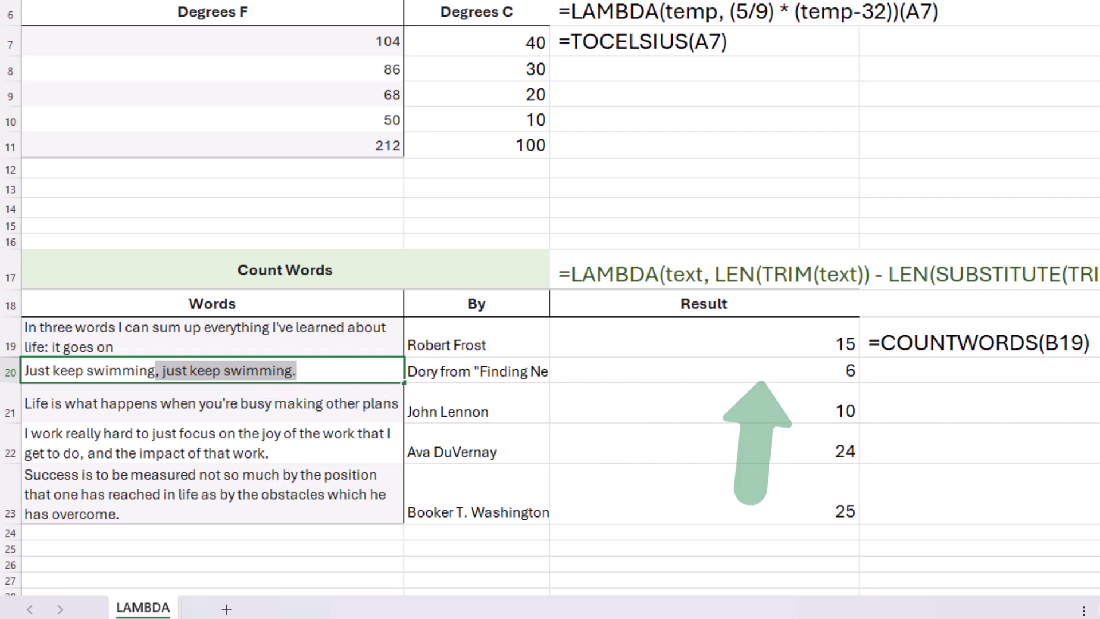
pyautogui.press('Delete')
pyautogui.press('Return')
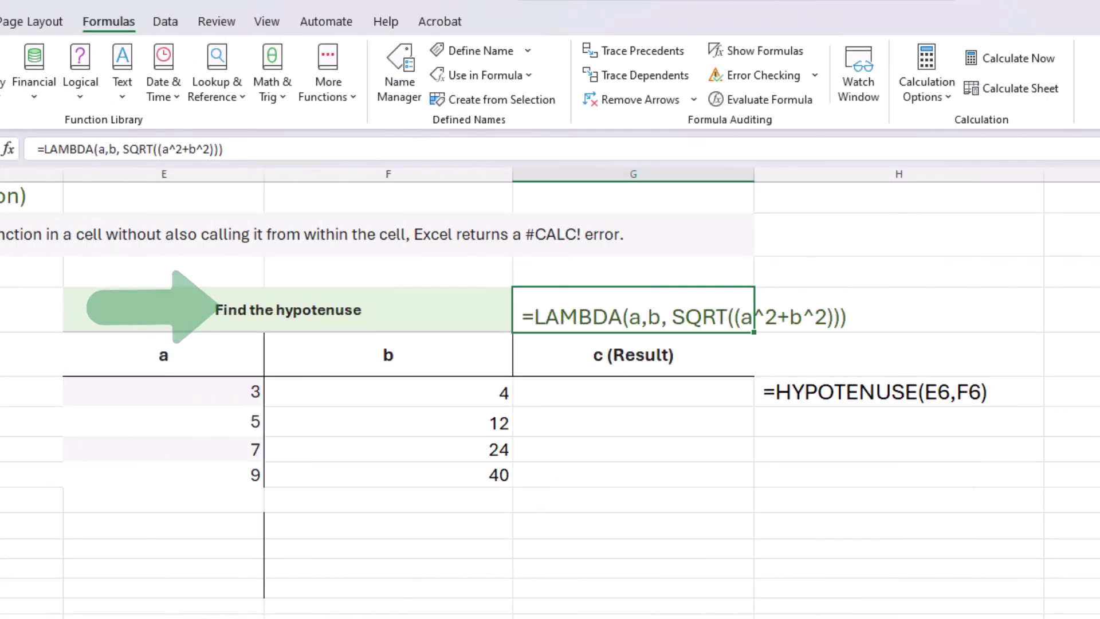
# Step: Copy the full formula text =LAMBDA(a,b, SQRT((a^2+b^2))) from cell G4 beside the Find the hypotenuse heading
pyautogui.doubleClick(578, 316)
pyautogui.moveTo(522, 317); pyautogui.dragTo(629, 317)
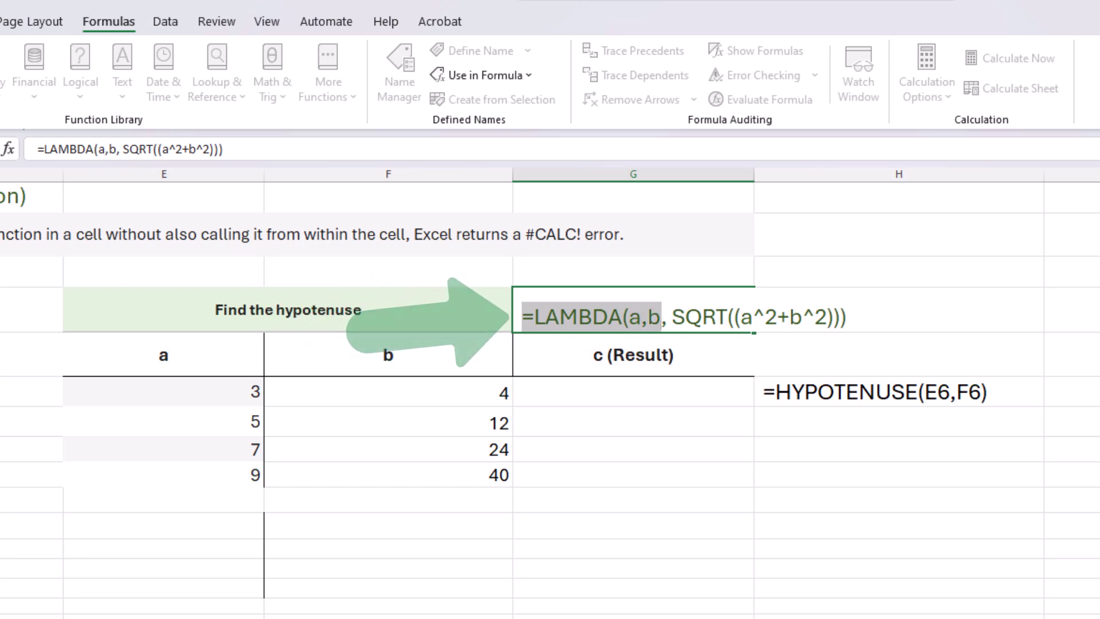
pyautogui.moveTo(685, 317); pyautogui.dragTo(847, 317)
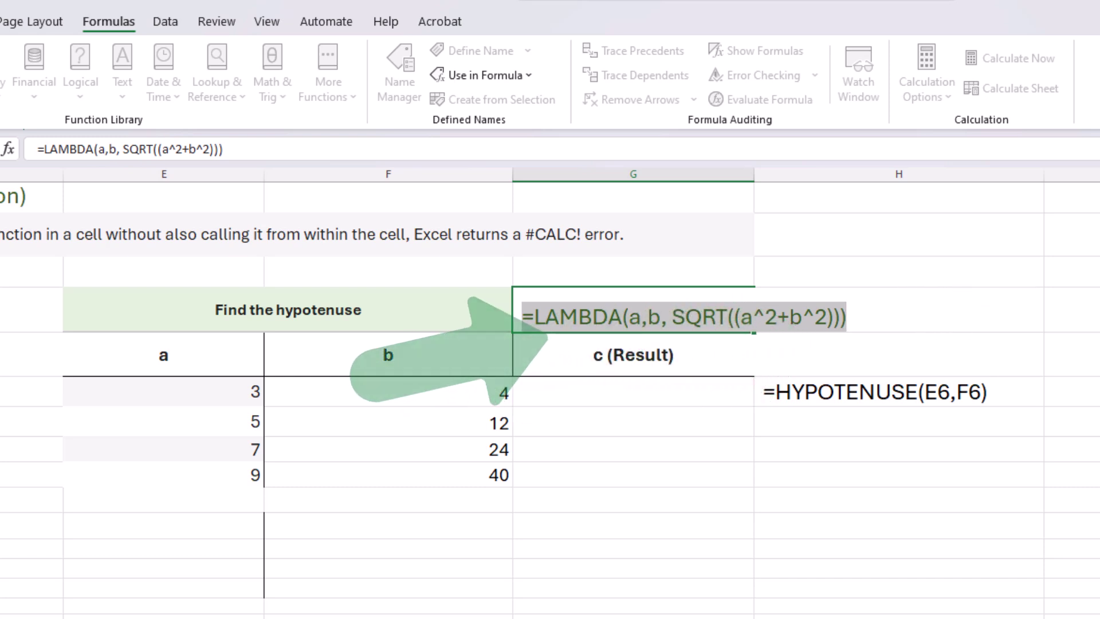
pyautogui.hotkey('ctrl', 'c')
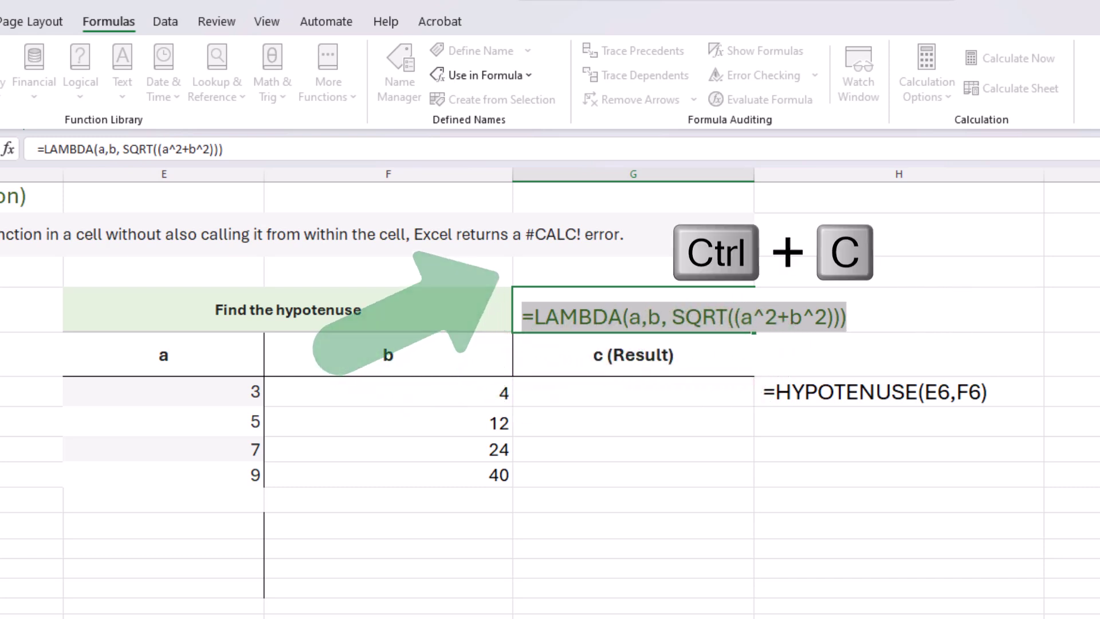
pyautogui.press('Escape')
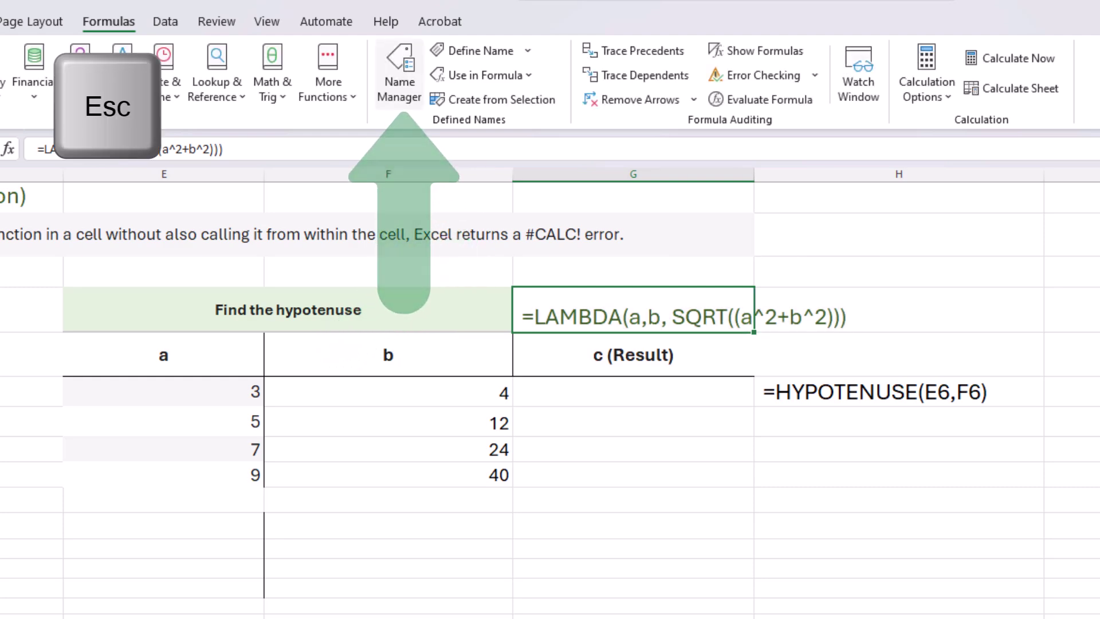
# Step: Start a new defined name HYPOTENUSE with workbook scope and the comment "Calculates the hypotenuse of a triangle"
pyautogui.click(399, 74)
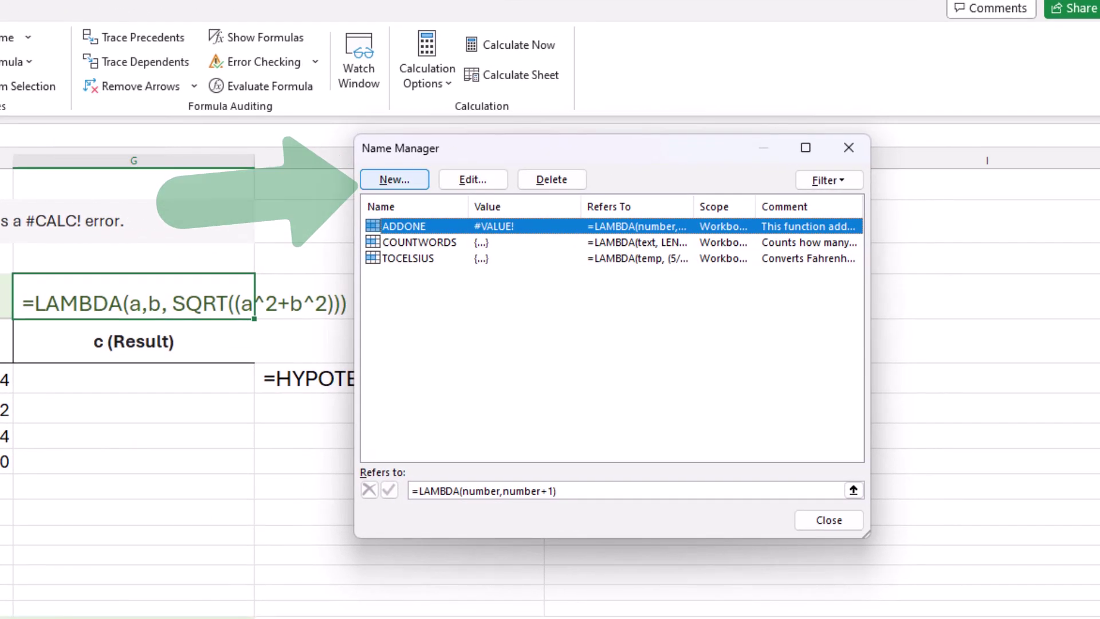
pyautogui.click(430, 180)
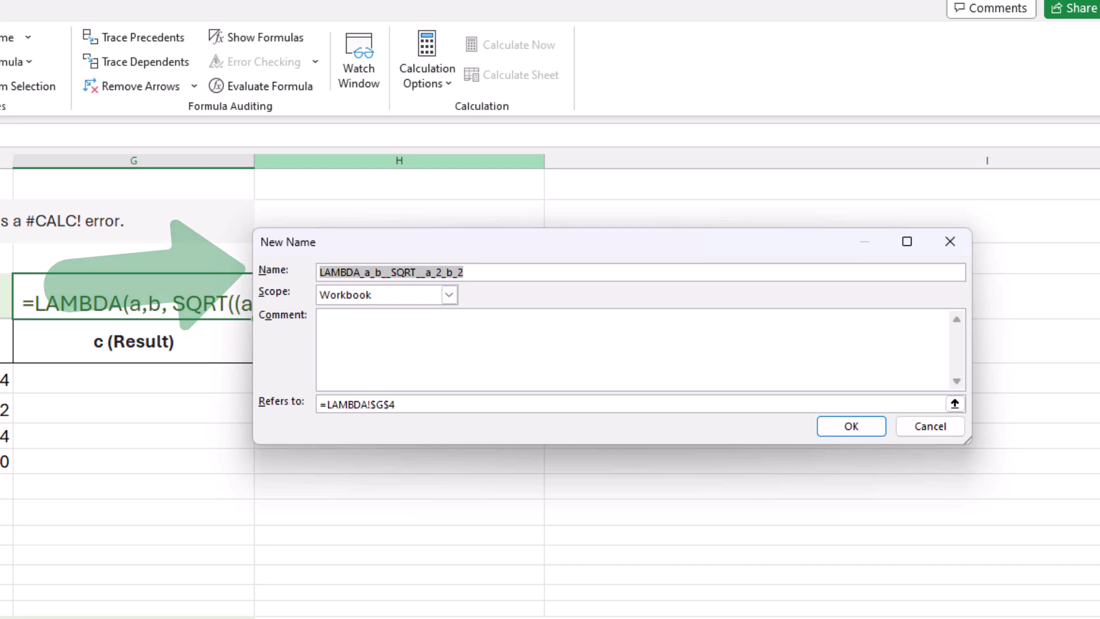
pyautogui.write('HYPOTENUSE')
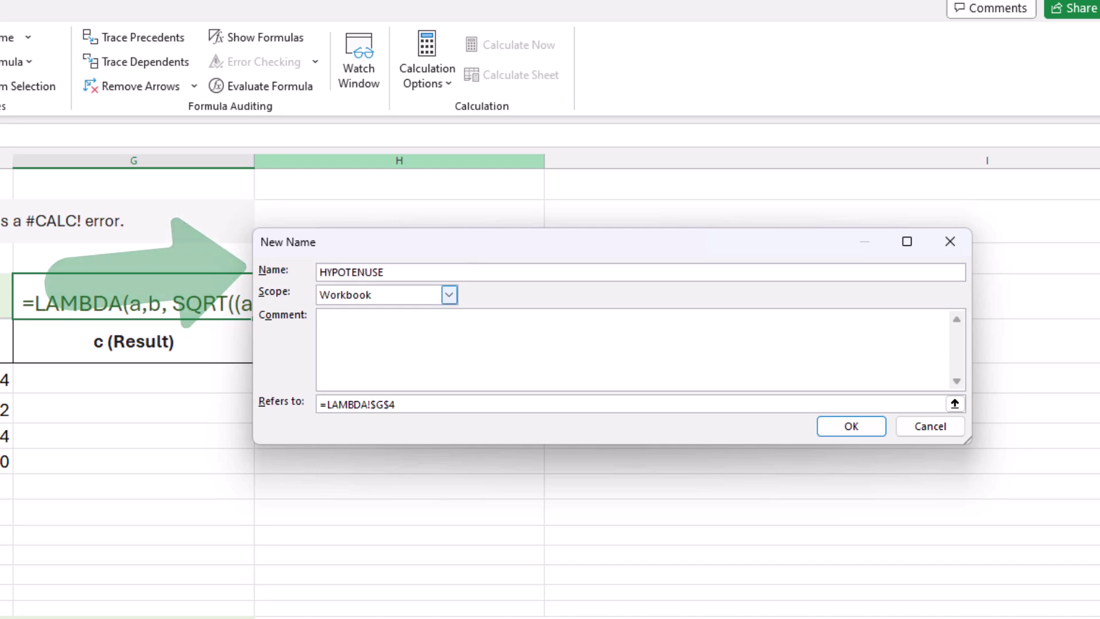
pyautogui.write('Calculates the hypotenuse of a triangle')
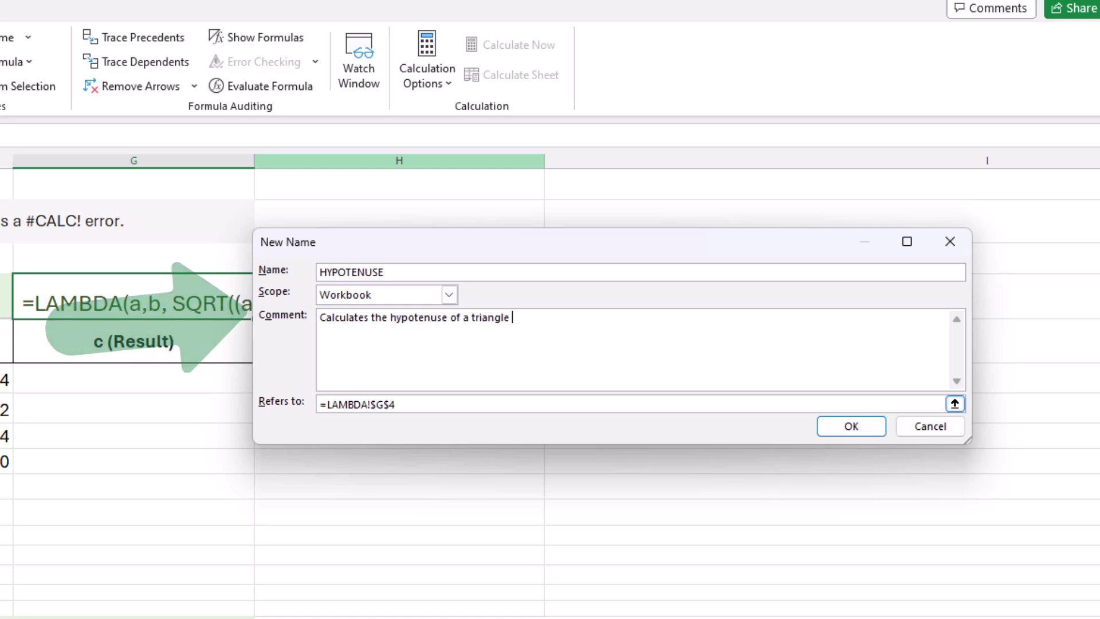
# Step: Replace the reference of HYPOTENUSE with the copied LAMBDA formula, save the name and close the name list
pyautogui.moveTo(396, 405); pyautogui.dragTo(314, 405)
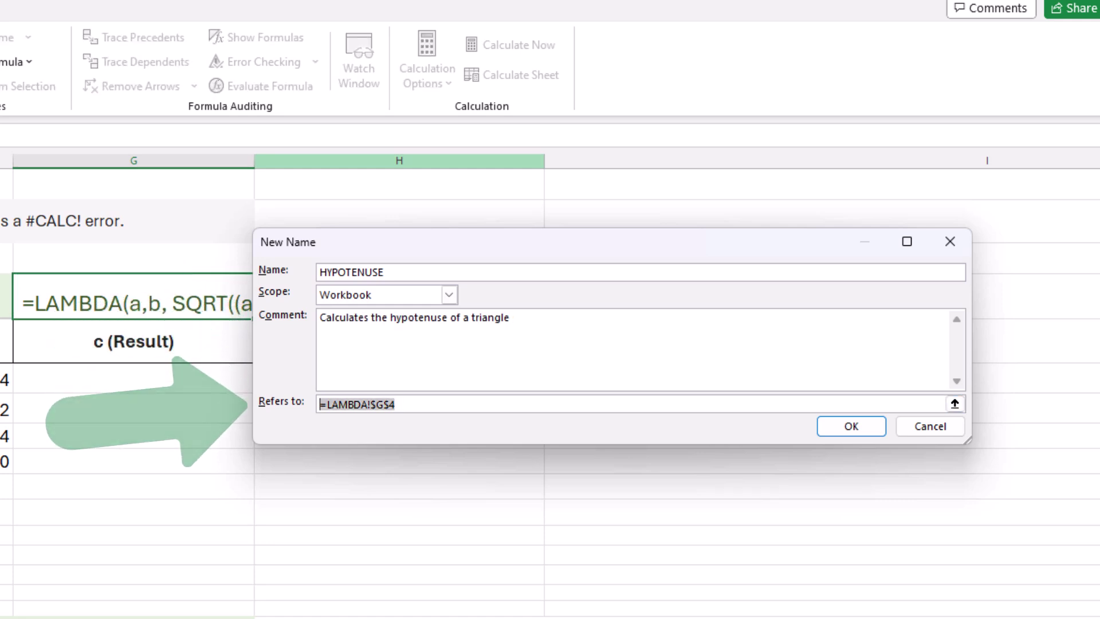
pyautogui.hotkey('ctrl', 'v')
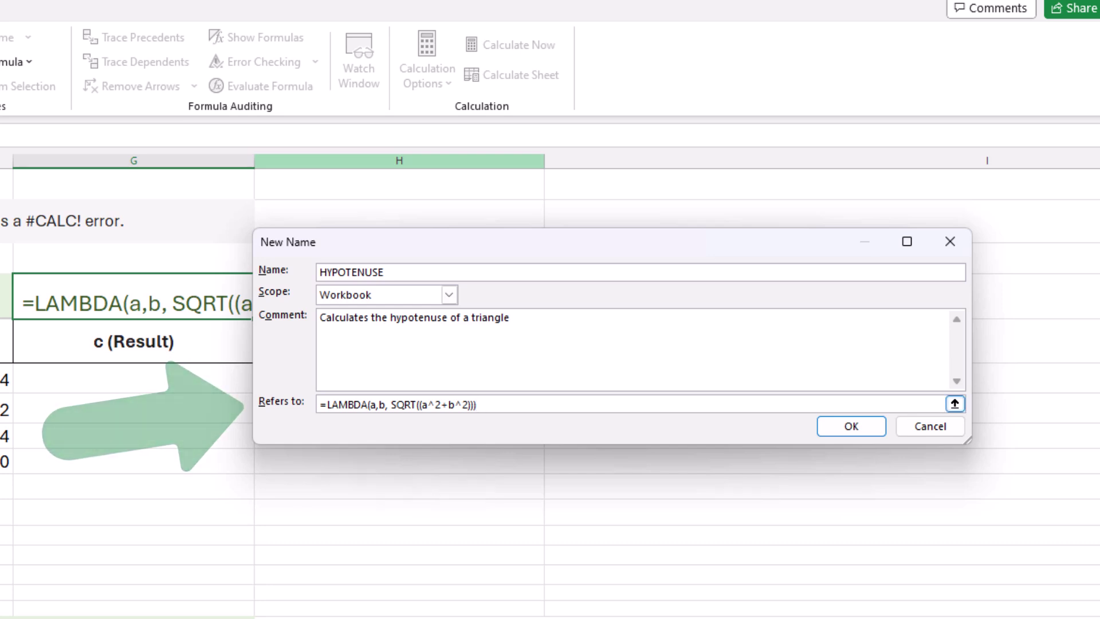
pyautogui.press('Return')
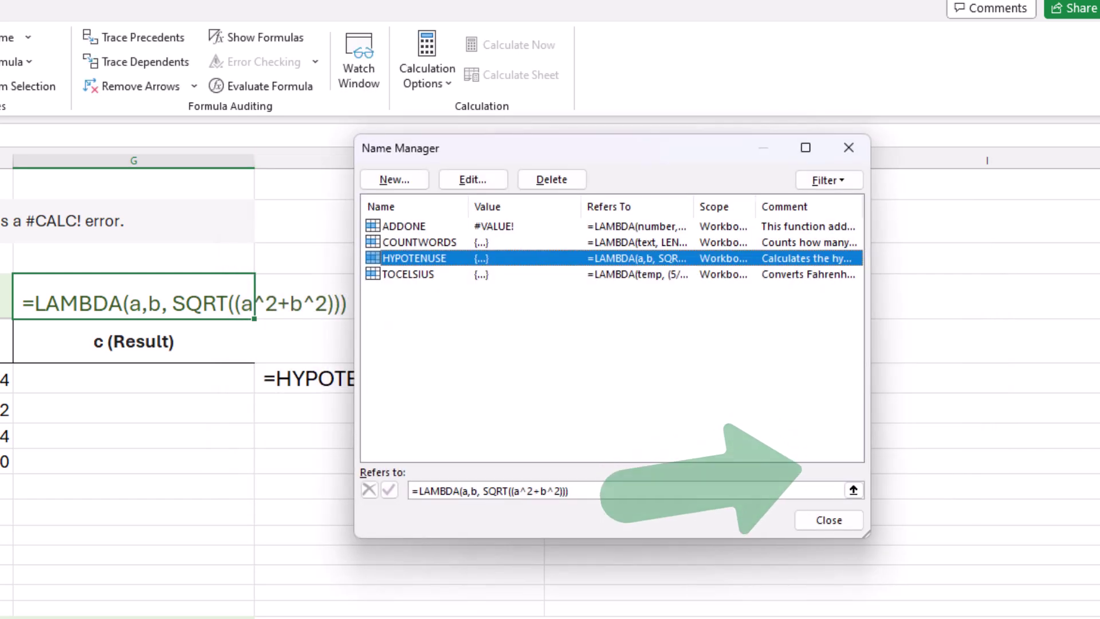
pyautogui.click(803, 520)
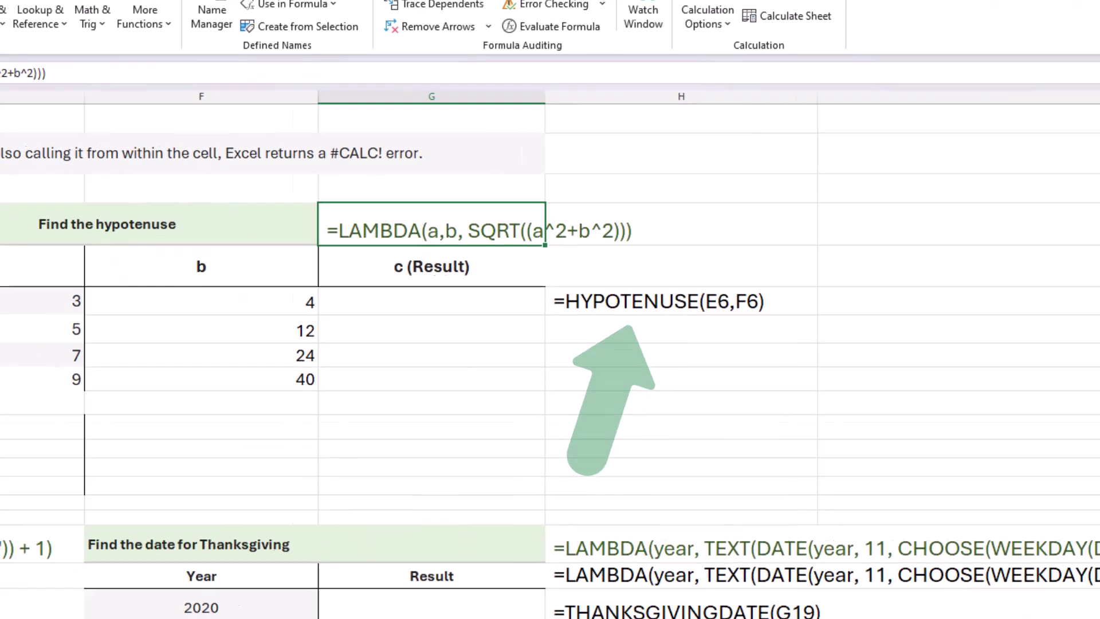
# Step: Enter =HYPOTENUSE(E6,F6) in result cell G6 and fill the formula down to G9
pyautogui.doubleClick(437, 305)
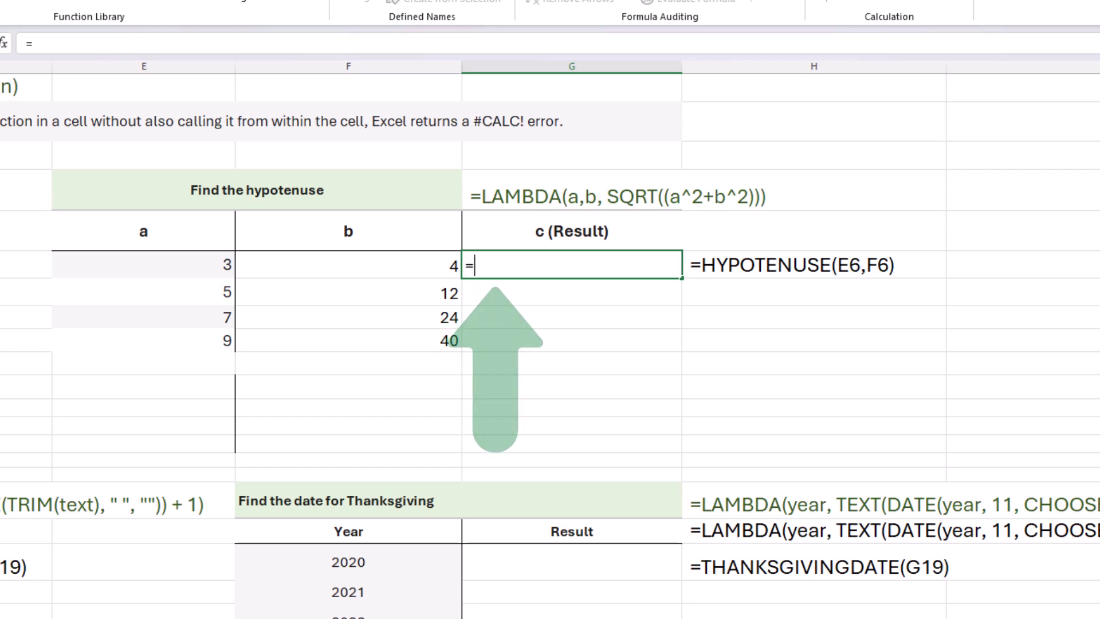
pyautogui.write('hypo')
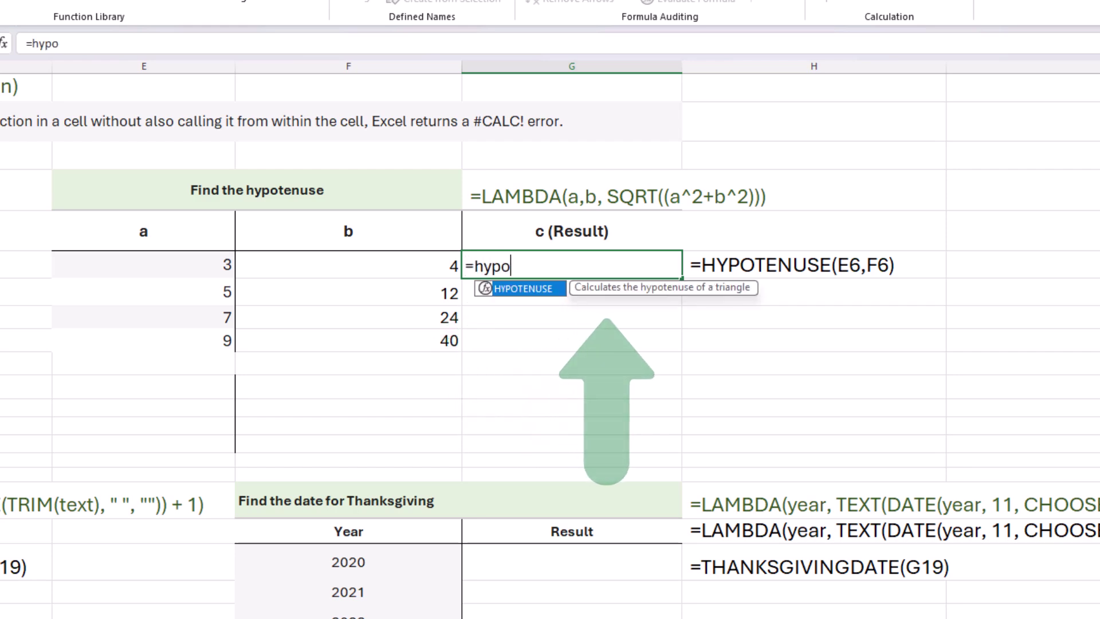
pyautogui.press('Tab')
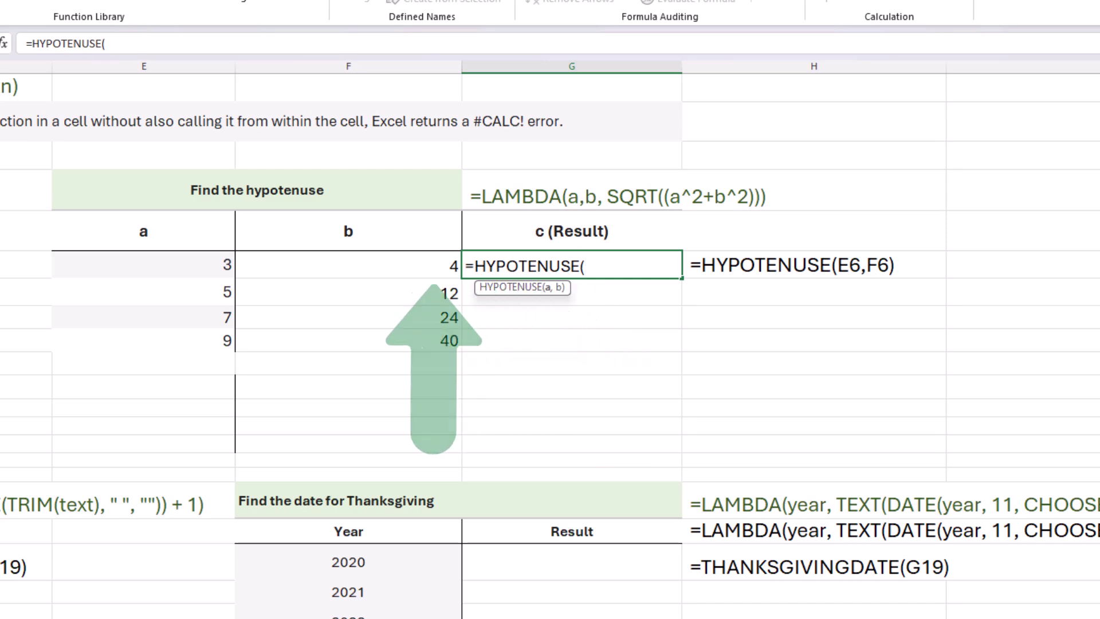
pyautogui.click(198, 265)
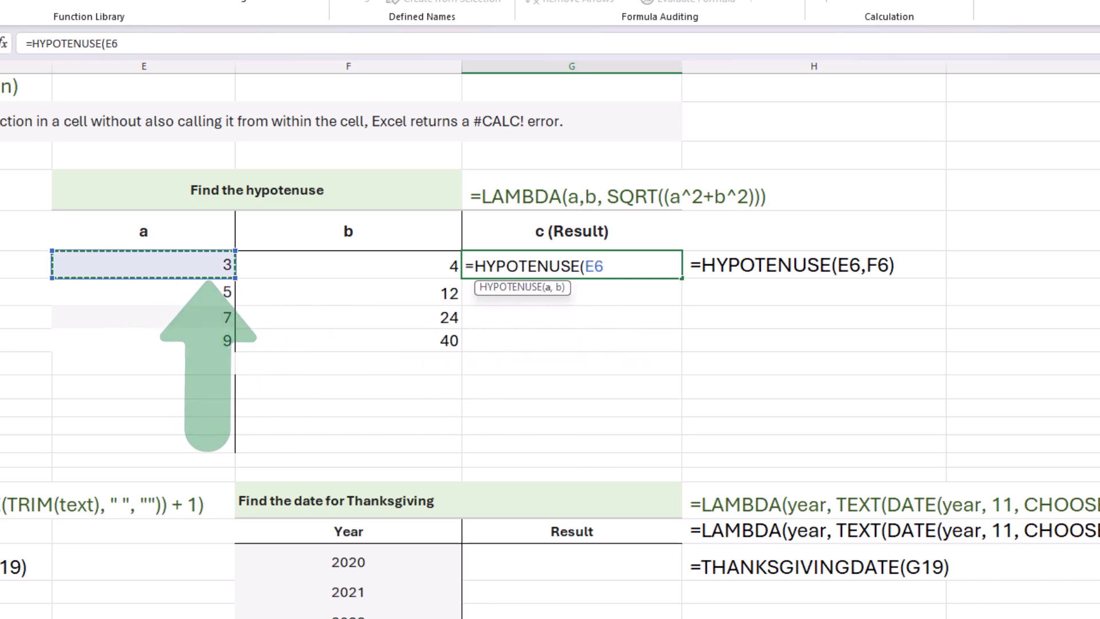
pyautogui.write(',')
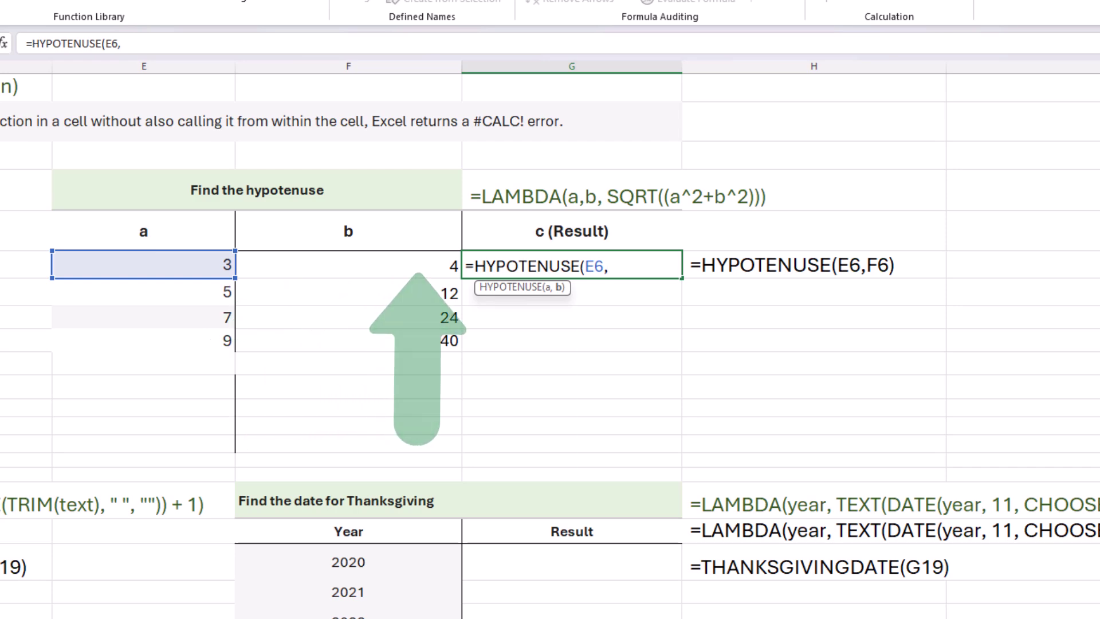
pyautogui.click(441, 266)
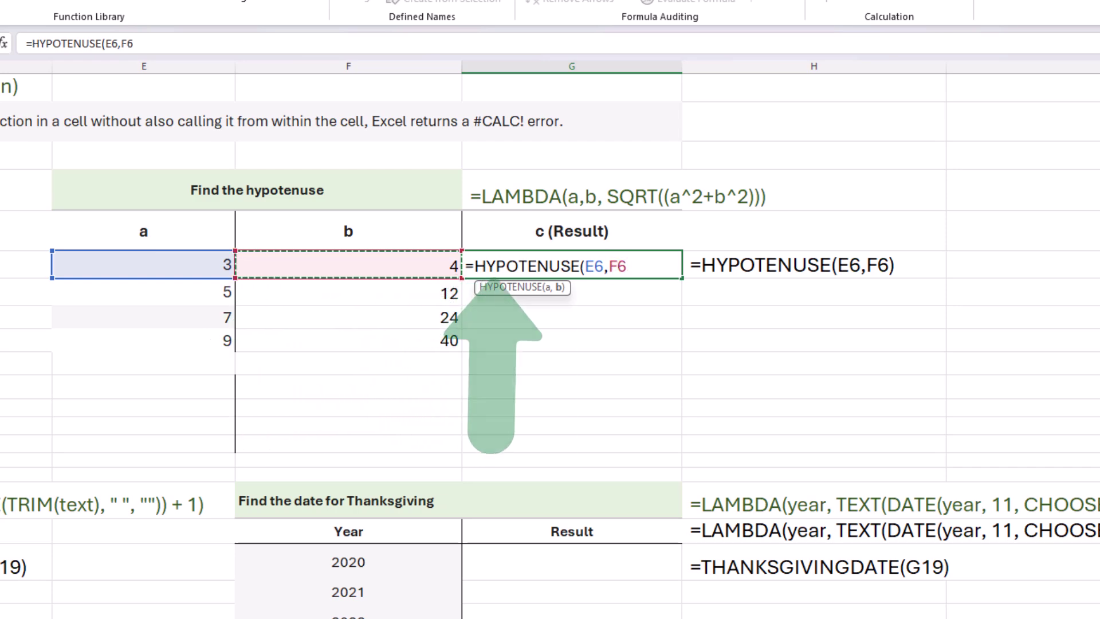
pyautogui.write(')')
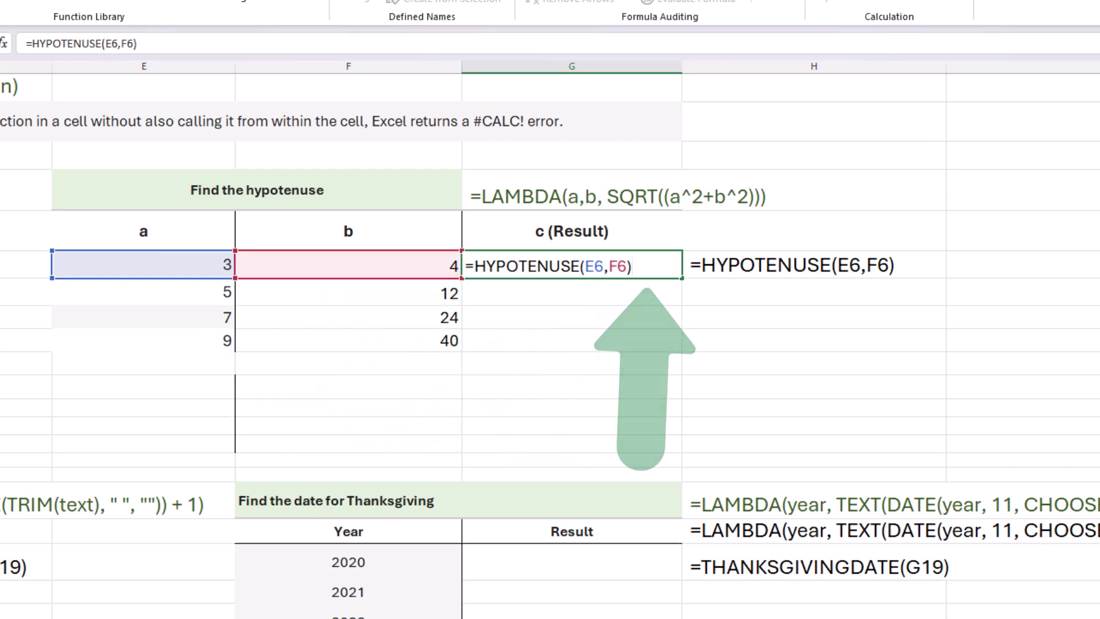
pyautogui.press('Return')
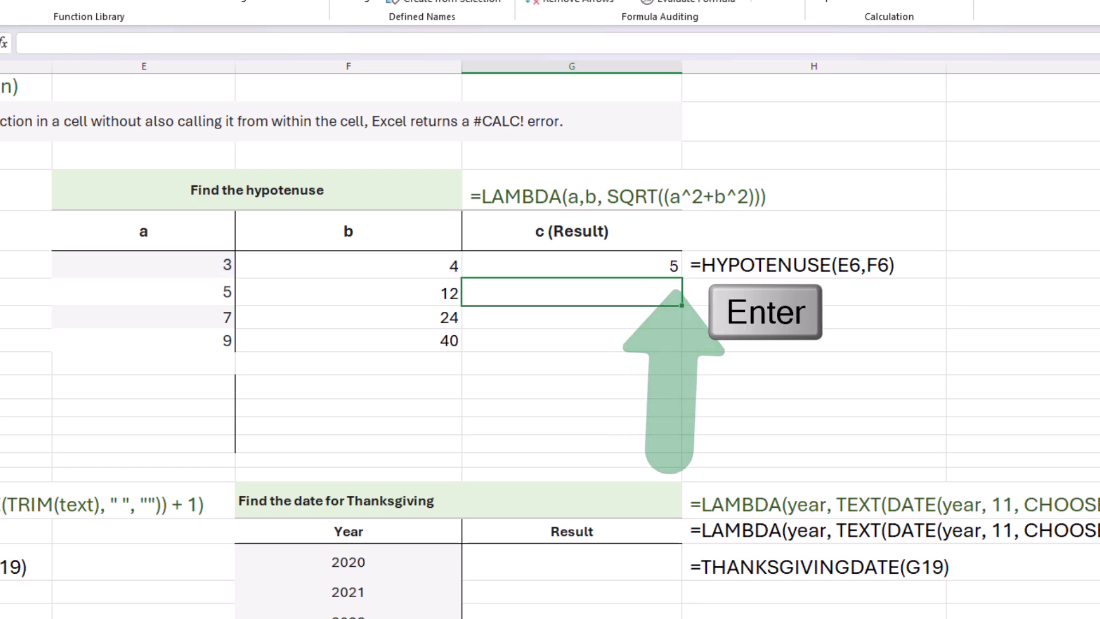
pyautogui.click(660, 267)
pyautogui.moveTo(681, 278); pyautogui.dragTo(681, 350)
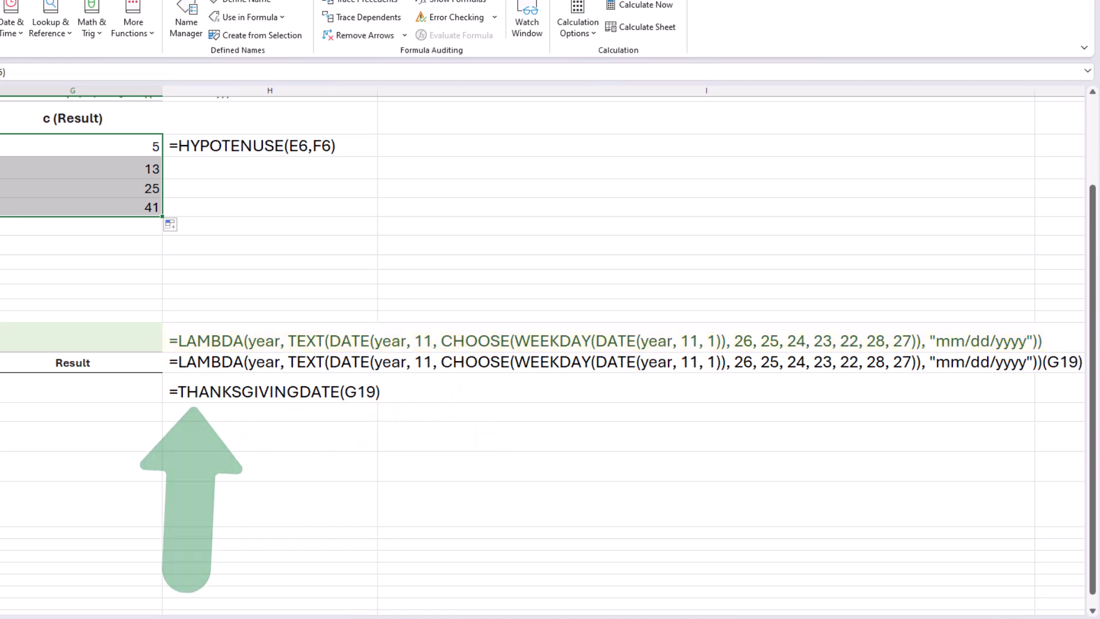
# Step: Copy the full Thanksgiving date LAMBDA formula text from cell H17, without the trailing (G19) call
pyautogui.click(269, 338)
pyautogui.doubleClick(211, 340)
pyautogui.hotkey('ctrl', 'c')
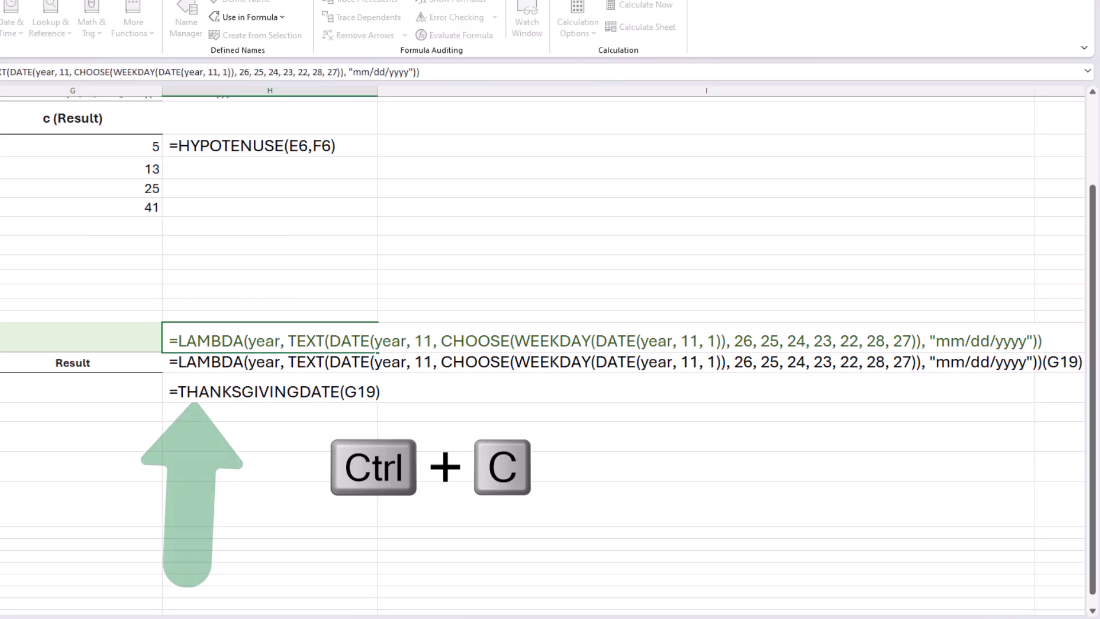
pyautogui.moveTo(178, 341); pyautogui.dragTo(211, 341)
pyautogui.moveTo(420, 72); pyautogui.dragTo(1, 72)
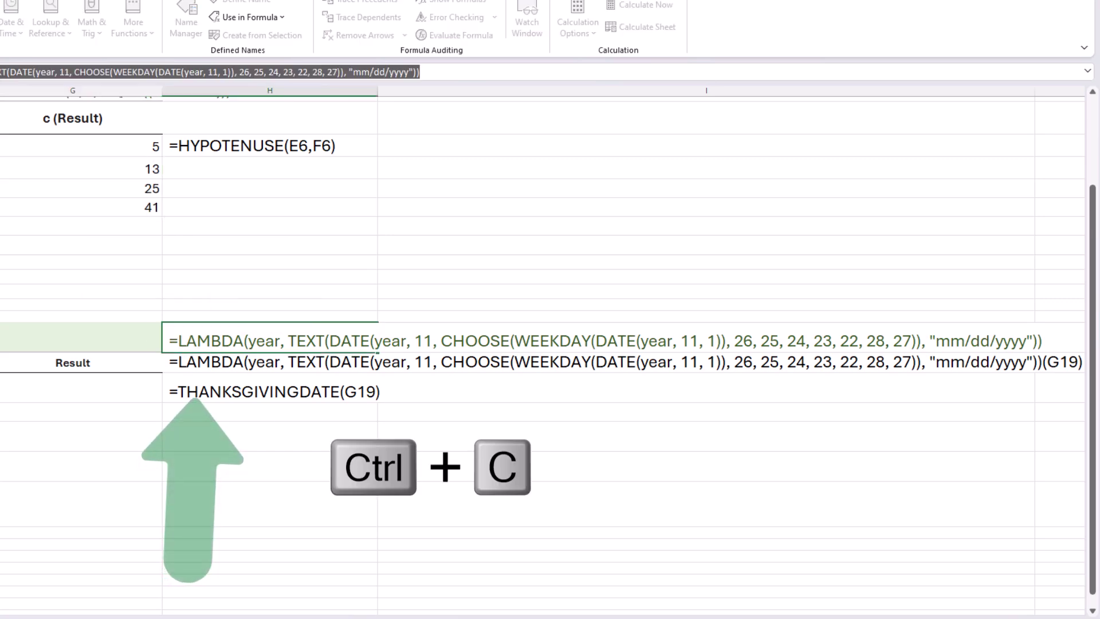
pyautogui.press('Escape')
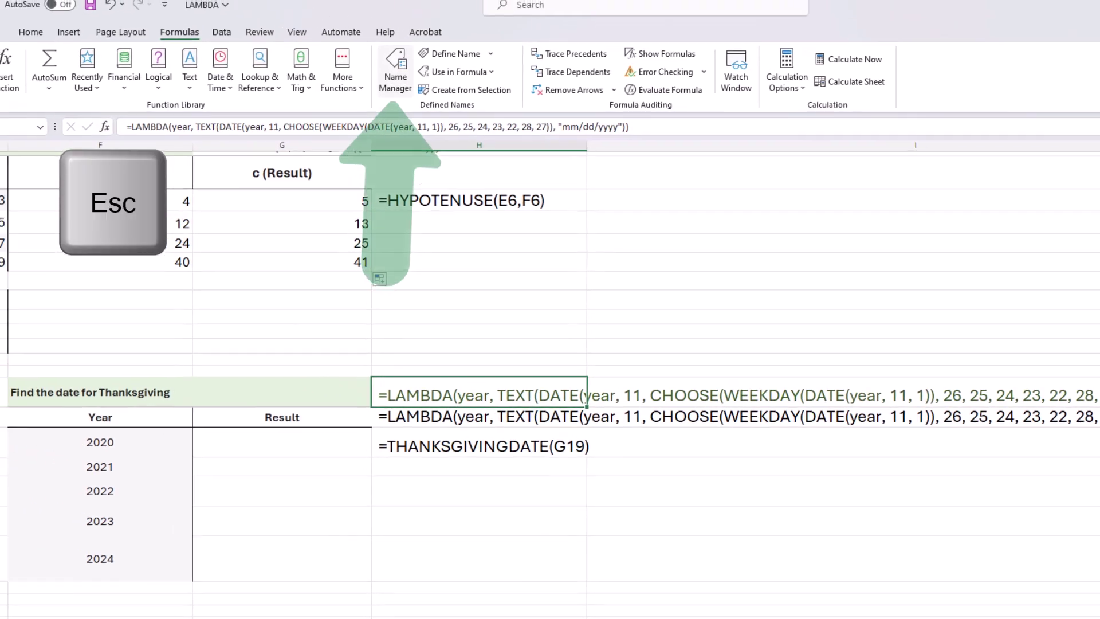
# Step: Start a new defined name THANKSGIVINGDATE with workbook scope and the comment "Find the date for US Thanksgiving"
pyautogui.click(283, 42)
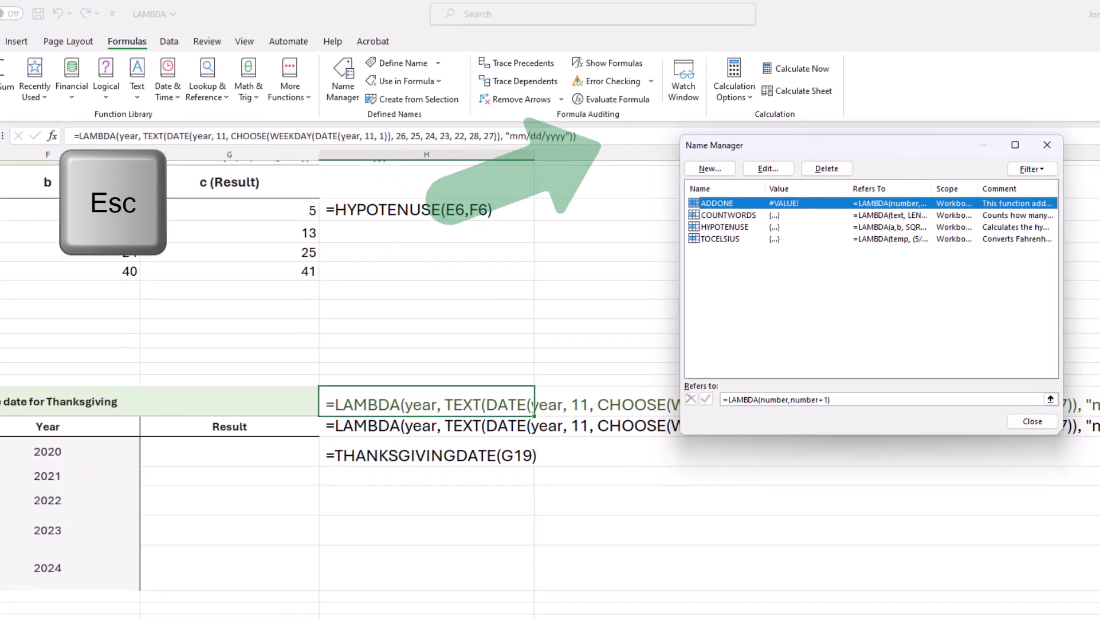
pyautogui.click(672, 171)
pyautogui.click(672, 171)
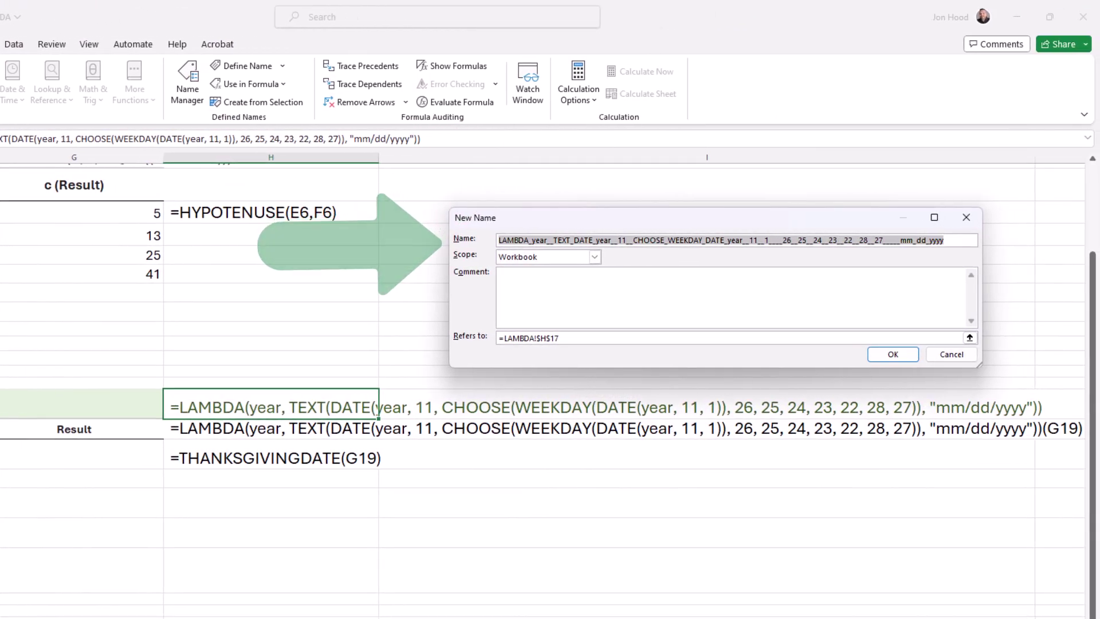
pyautogui.write('THANKSGIVINGDATE')
pyautogui.press('Tab')
pyautogui.press('Tab')
pyautogui.press('Tab')
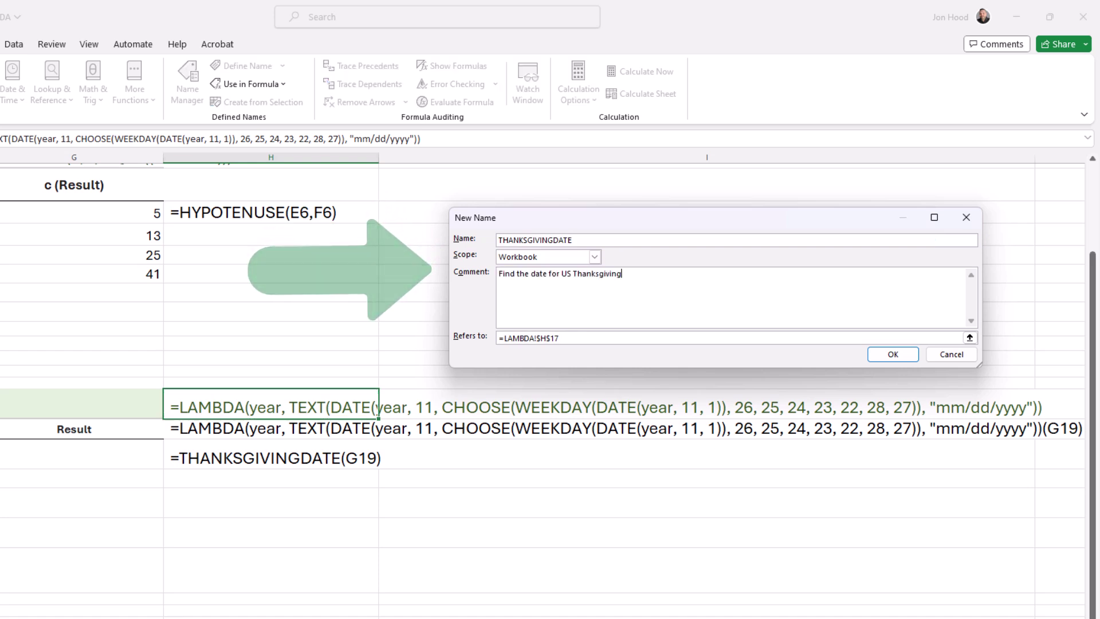
# Step: Replace the reference of THANKSGIVINGDATE with the copied LAMBDA formula, save the name and close the name list
pyautogui.press('Tab')
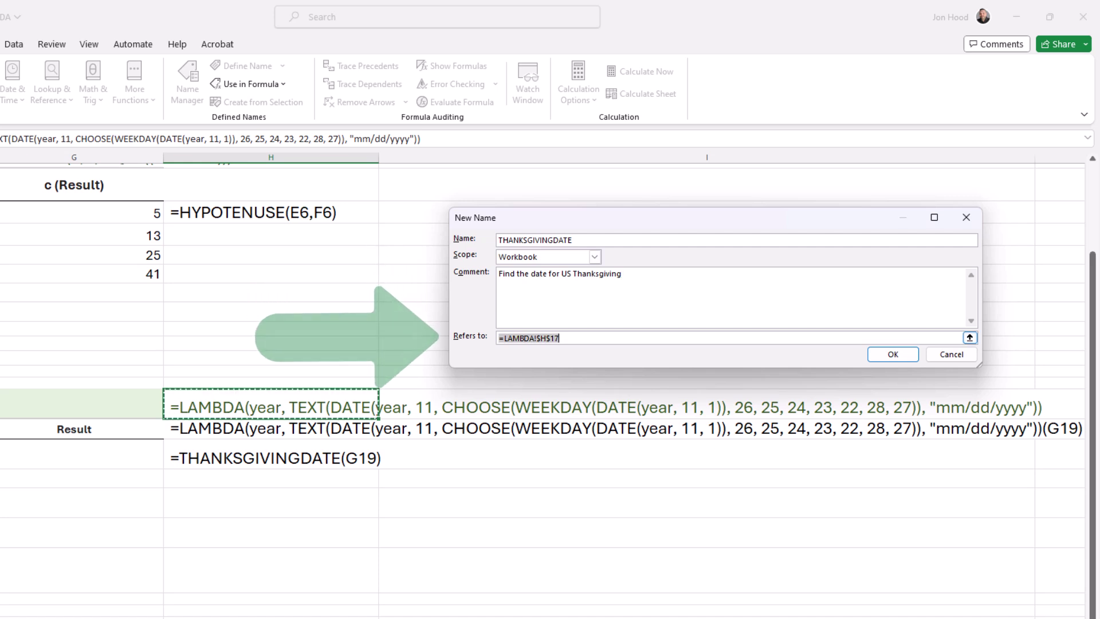
pyautogui.hotkey('ctrl', 'v')
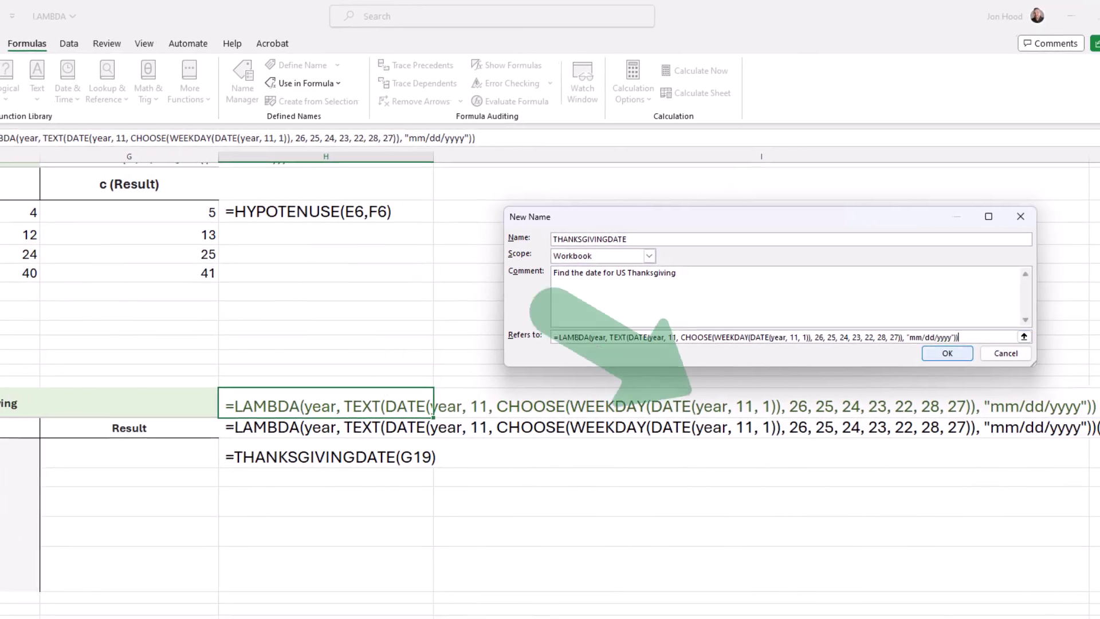
pyautogui.press('Return')
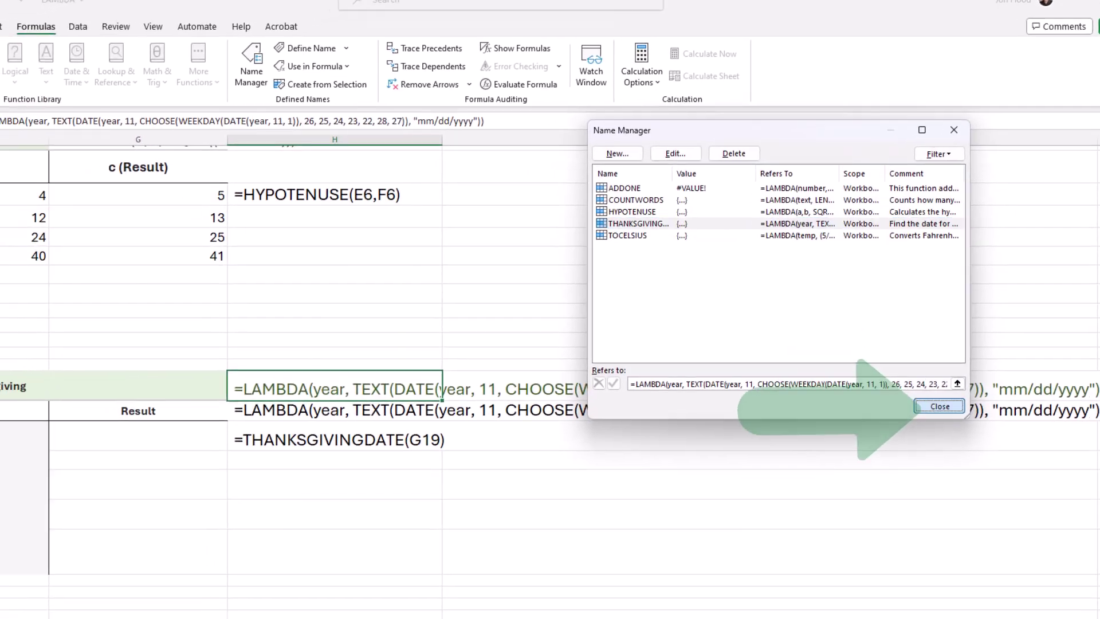
pyautogui.click(939, 406)
# Step: Enter =THANKSGIVINGDATE(F19) in result cell G19 and fill the formula down to G23
pyautogui.click(138, 436)
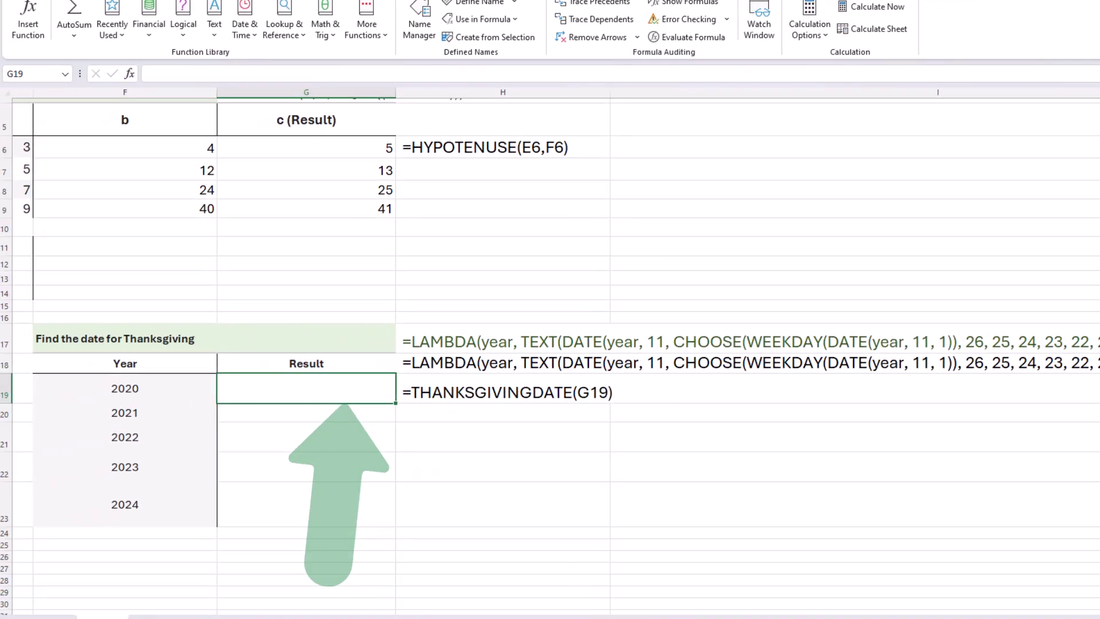
pyautogui.write('=than')
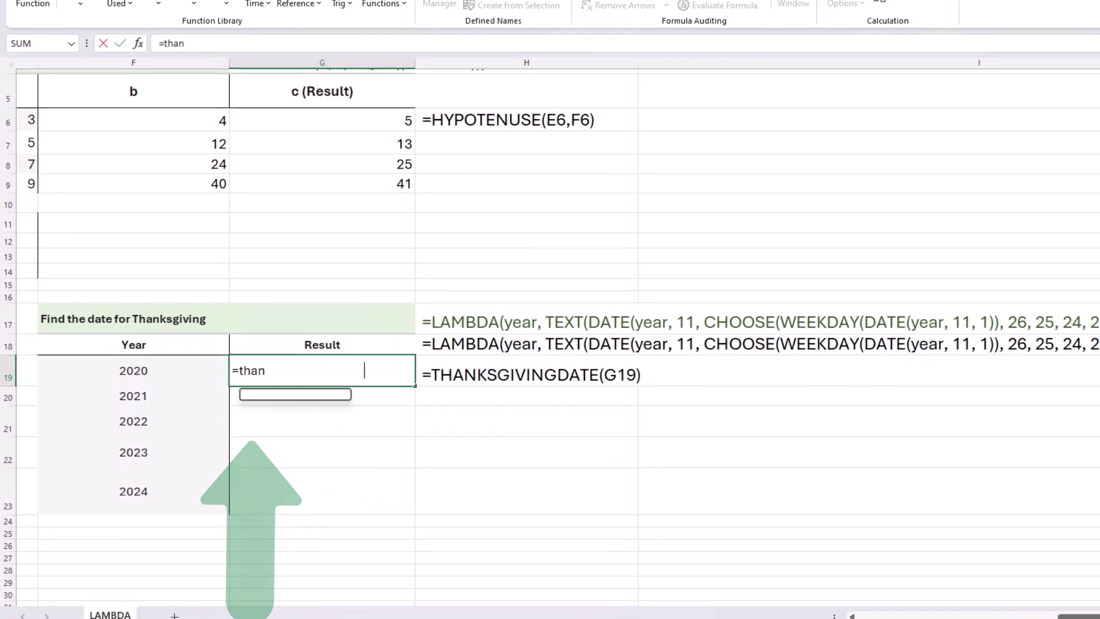
pyautogui.press('Tab')
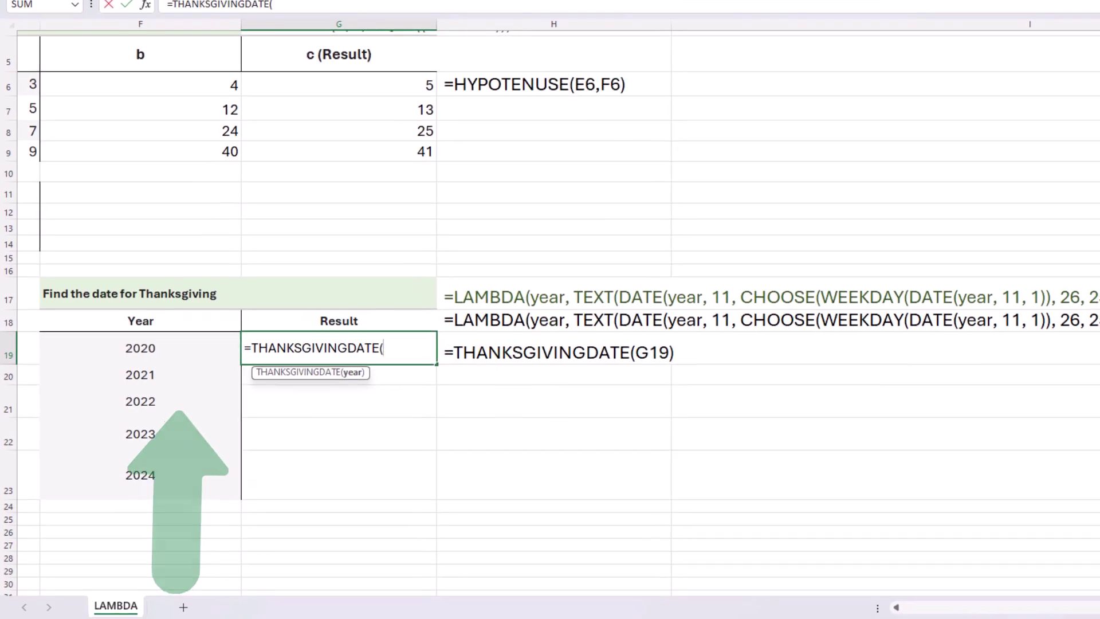
pyautogui.press('Left')
pyautogui.press('Return')
pyautogui.press('Up')
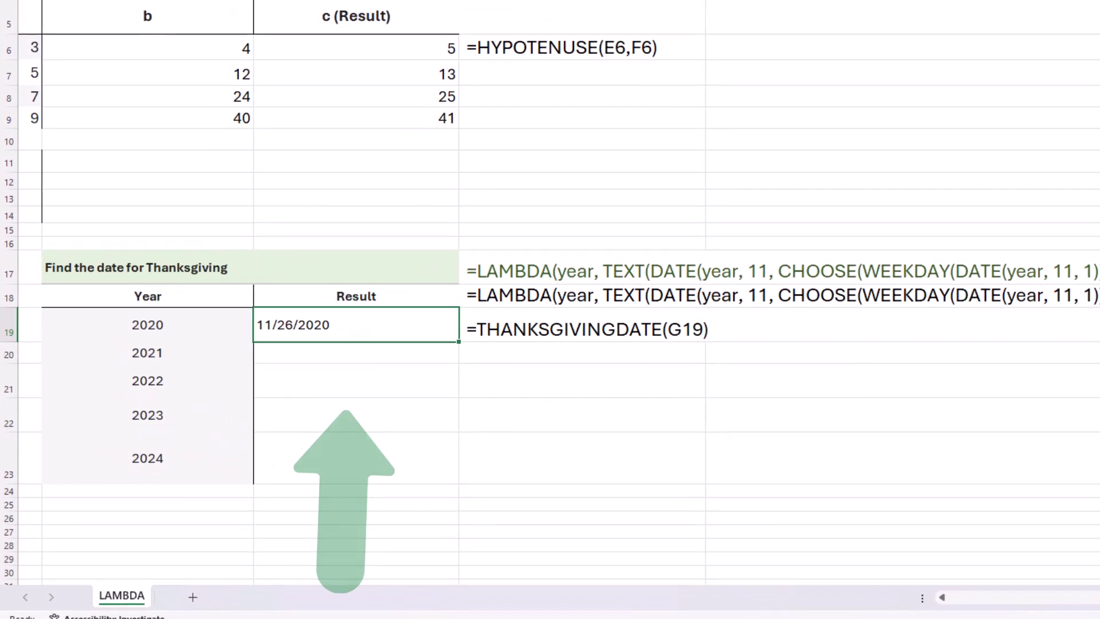
pyautogui.doubleClick(458, 341)
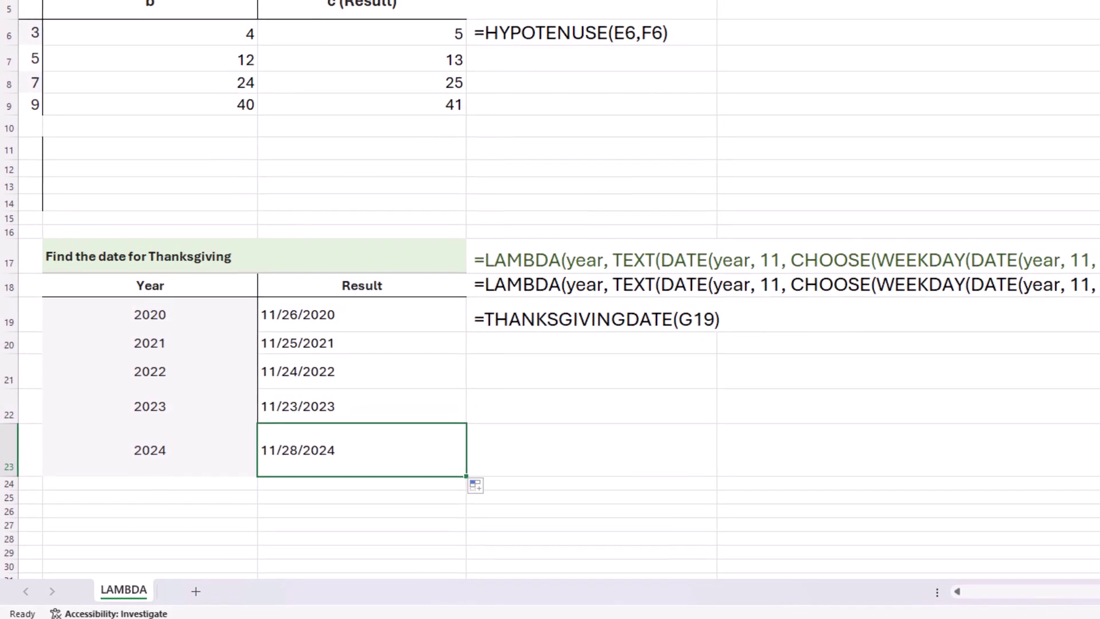
# Step: Change the year in cell F23 to 2036 and select its Thanksgiving result cell G23
pyautogui.click(151, 447)
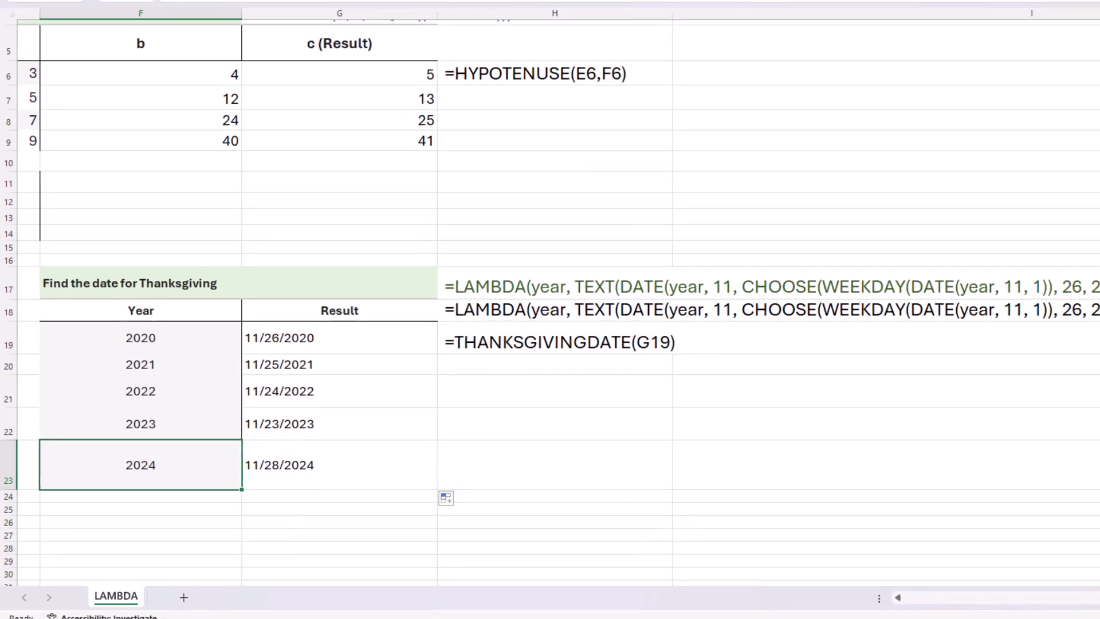
pyautogui.write('2036')
pyautogui.press('Return')
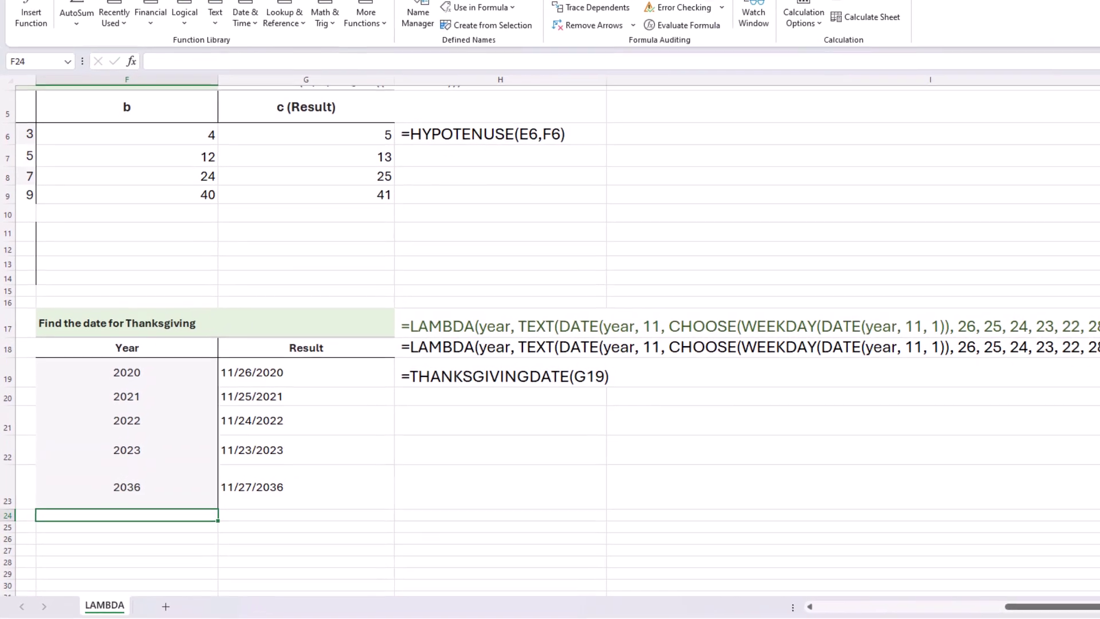
pyautogui.click(314, 482)
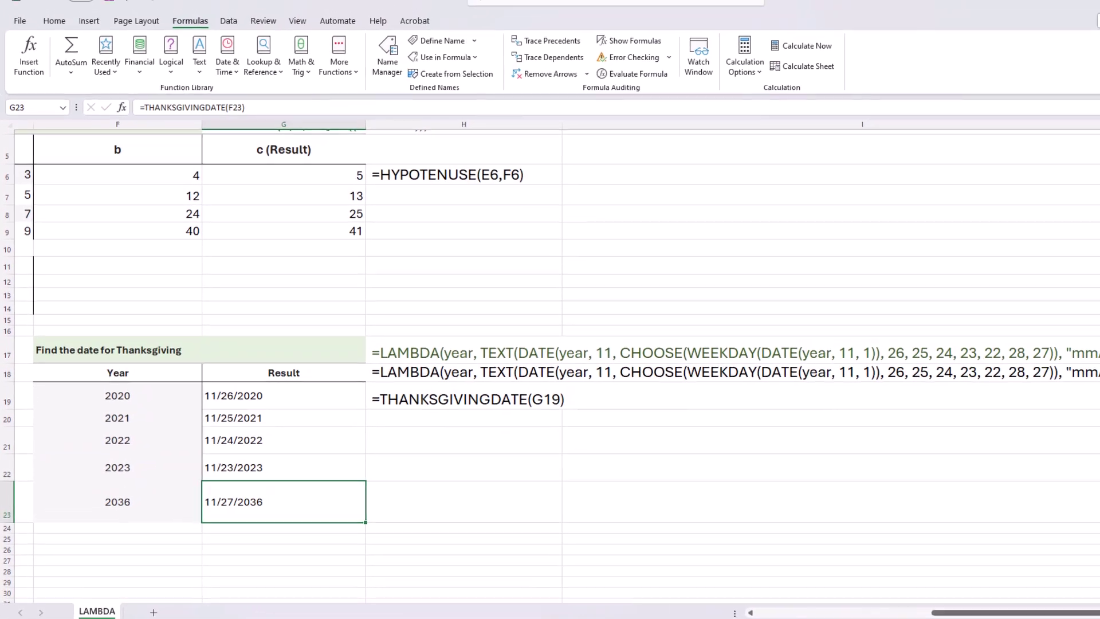